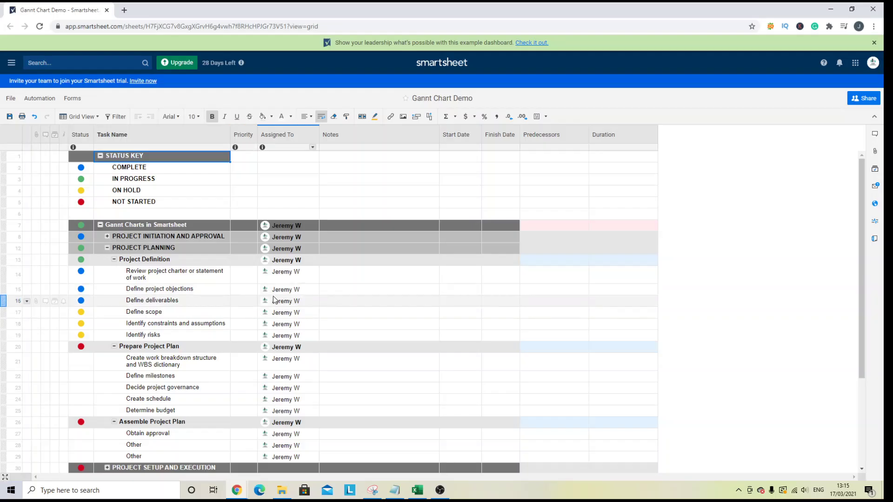
Inspect the charter review assignee, the STATUS KEY row and the Task Name column
{"action": "left_click", "coordinate": [268, 276]}
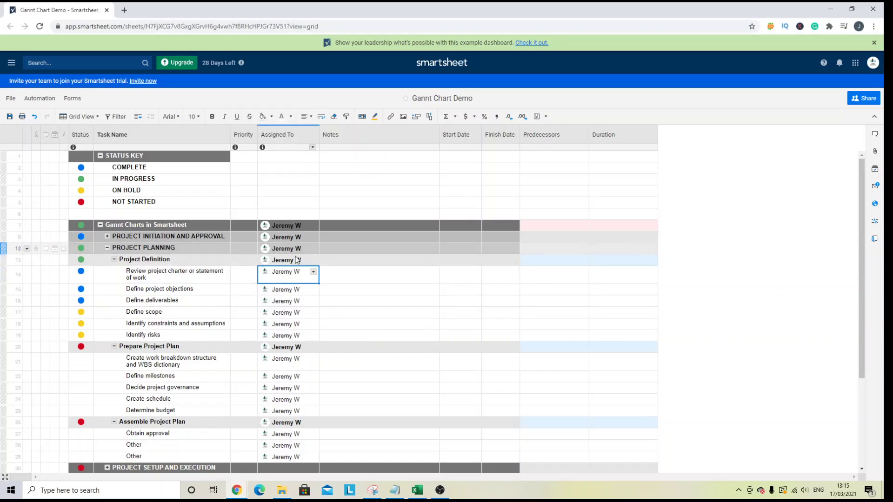
{"action": "left_click", "coordinate": [298, 205]}
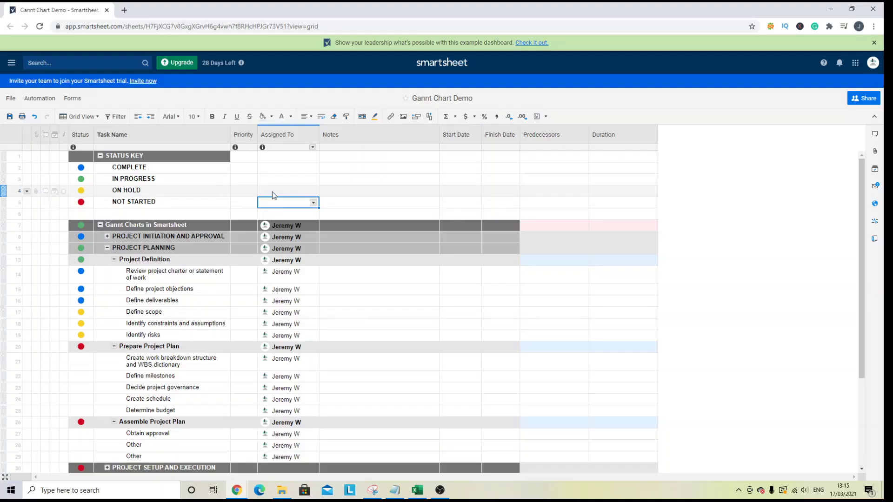
{"action": "left_click", "coordinate": [194, 158]}
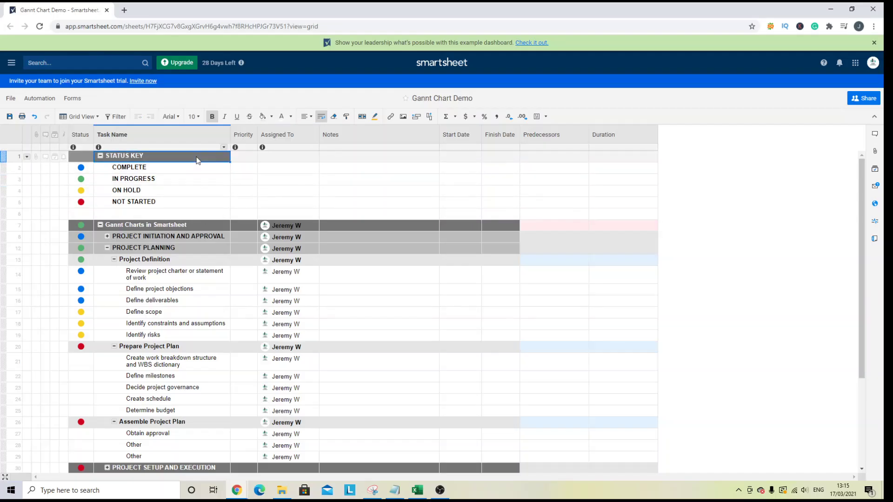
{"action": "left_click", "coordinate": [172, 138]}
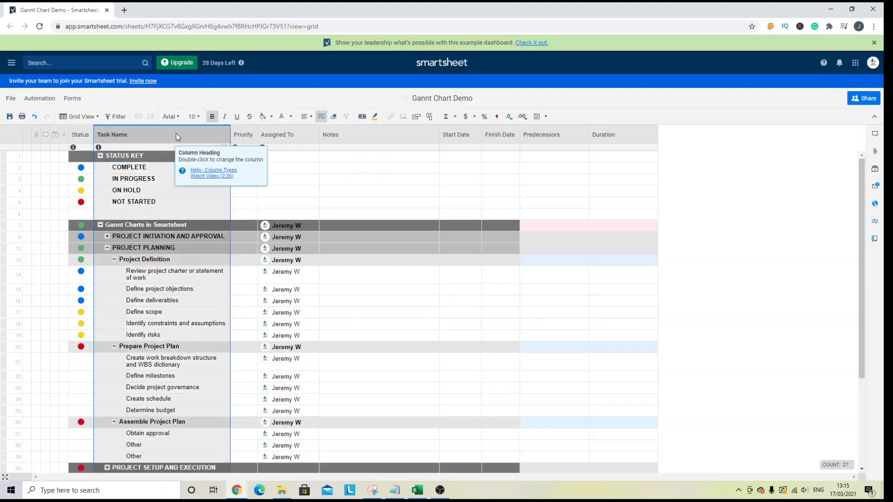
{"action": "left_click", "coordinate": [239, 201]}
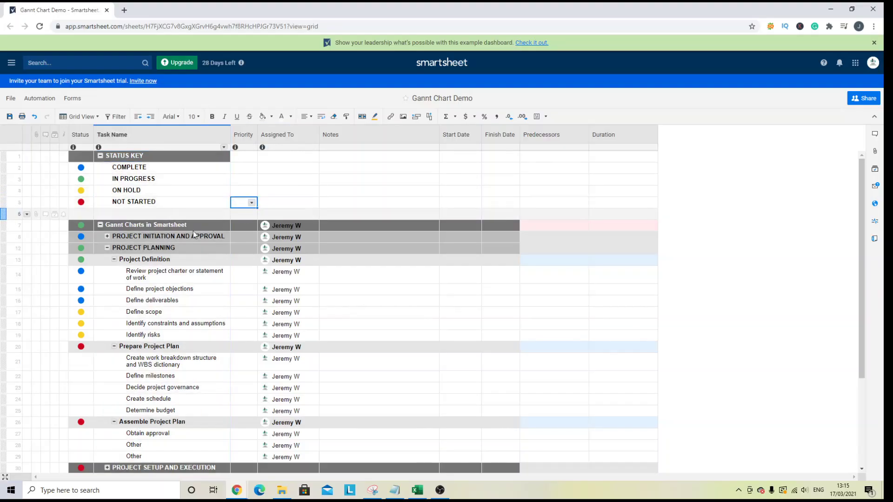
Step through the task rows from PROJECT INITIATION AND APPROVAL to the charter review task
{"action": "left_click", "coordinate": [165, 238]}
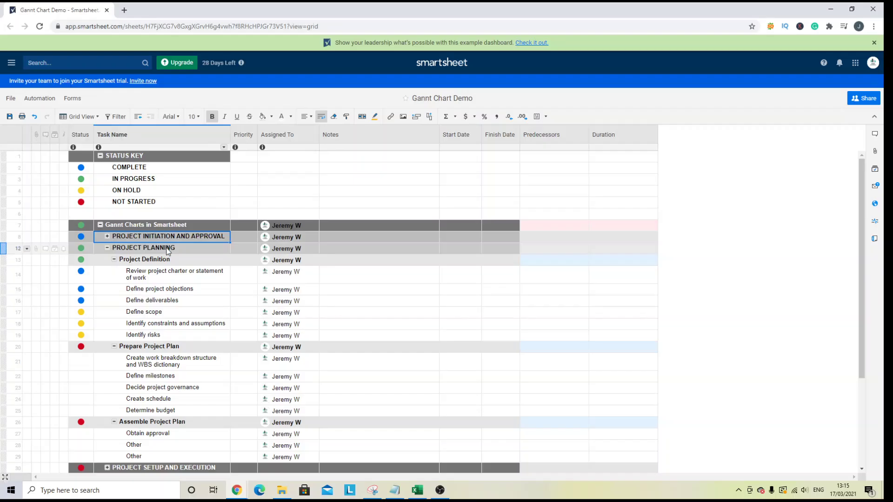
{"action": "key", "text": "Down"}
{"action": "key", "text": "Up"}
{"action": "key", "text": "Down"}
{"action": "key", "text": "Down"}
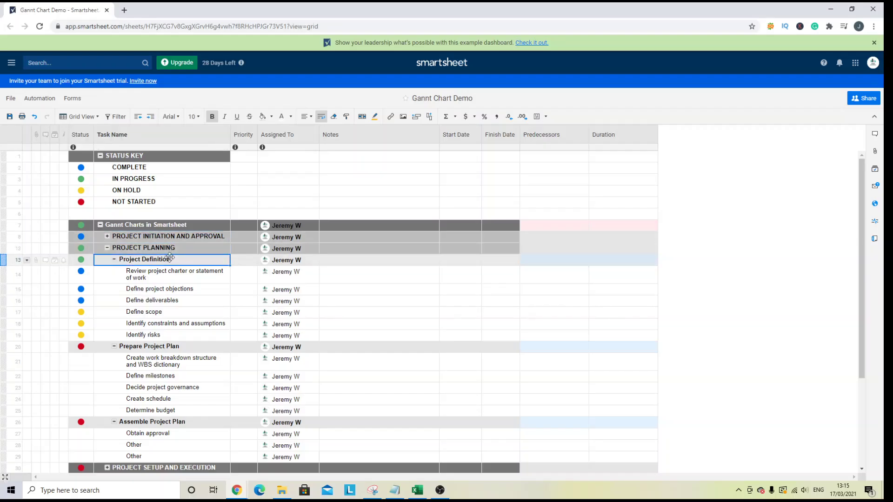
{"action": "key", "text": "Down"}
{"action": "key", "text": "Up"}
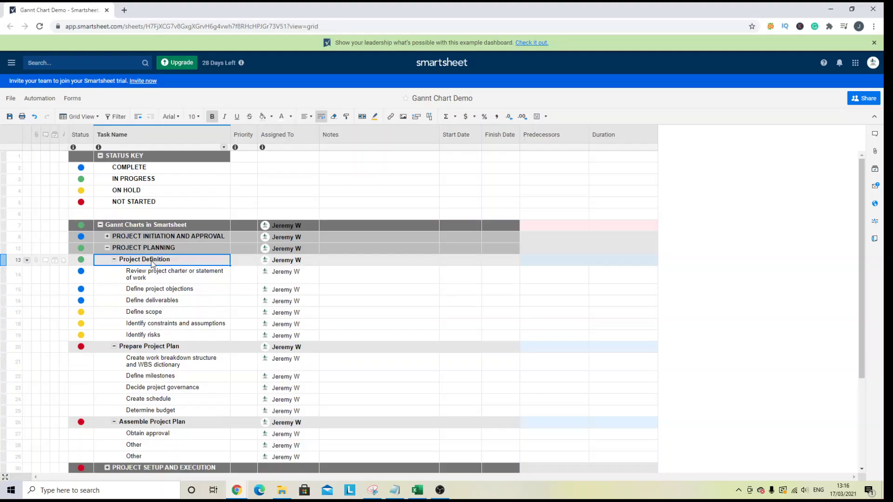
{"action": "left_click", "coordinate": [160, 278]}
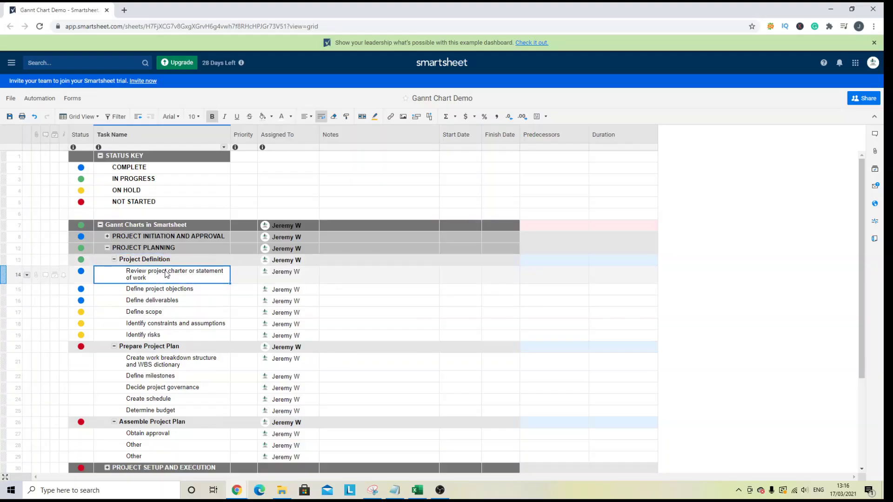
{"action": "key", "text": "Up"}
{"action": "left_click", "coordinate": [244, 179]}
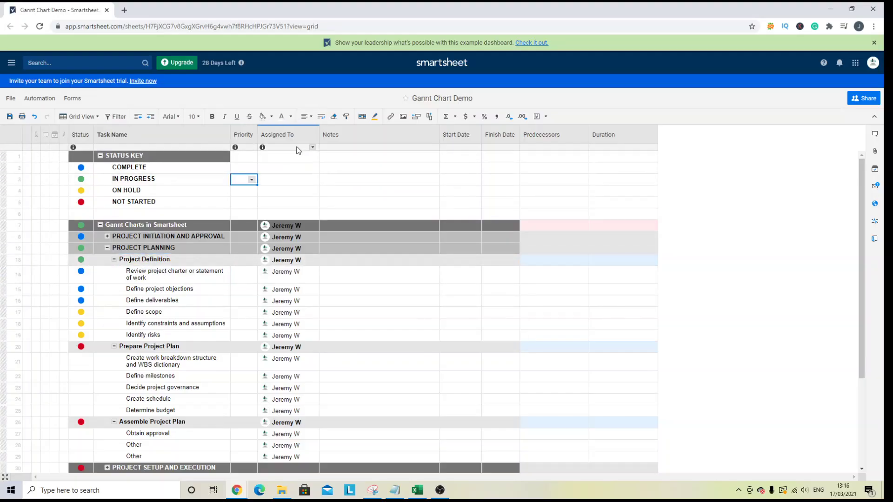
Select the Start Date, Finish Date and Duration columns and an empty start date cell
{"action": "left_click", "coordinate": [454, 134]}
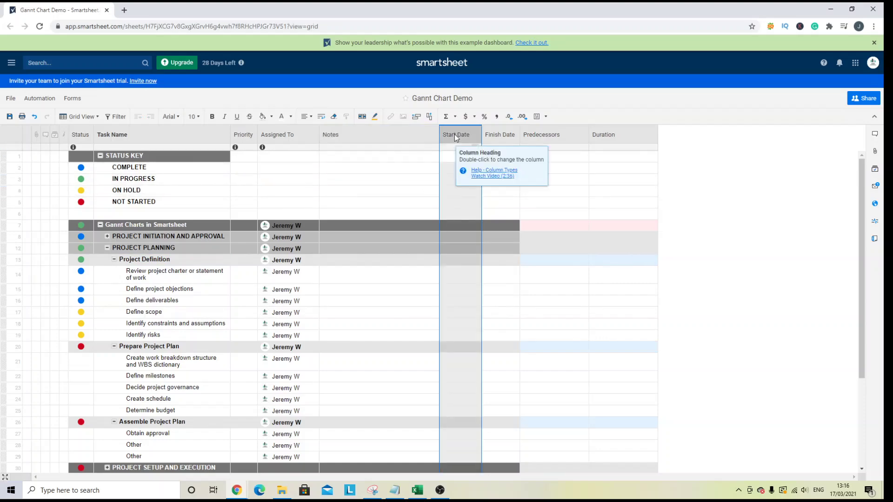
{"action": "left_click", "coordinate": [499, 132]}
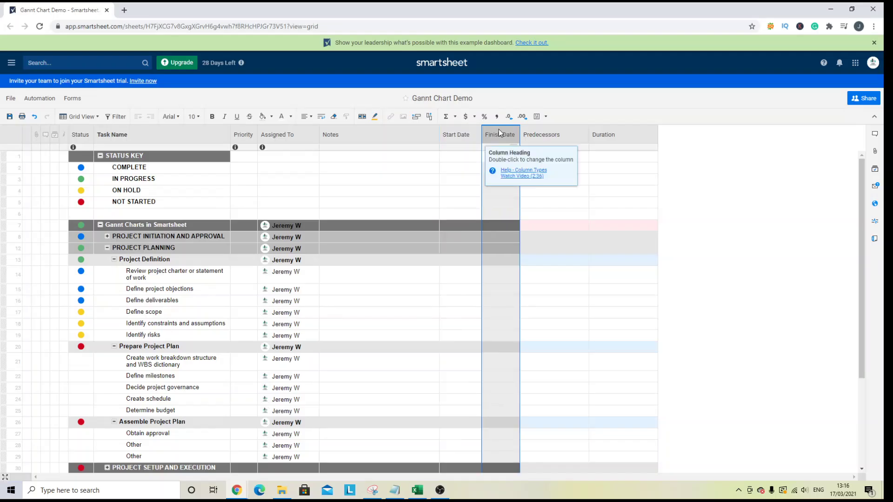
{"action": "left_click", "coordinate": [469, 179]}
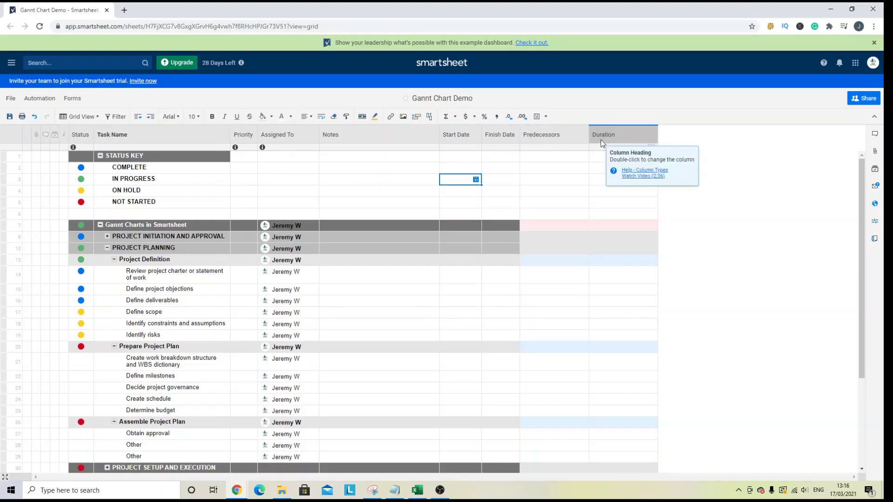
{"action": "left_click_drag", "start_coordinate": [602, 143], "coordinate": [571, 139]}
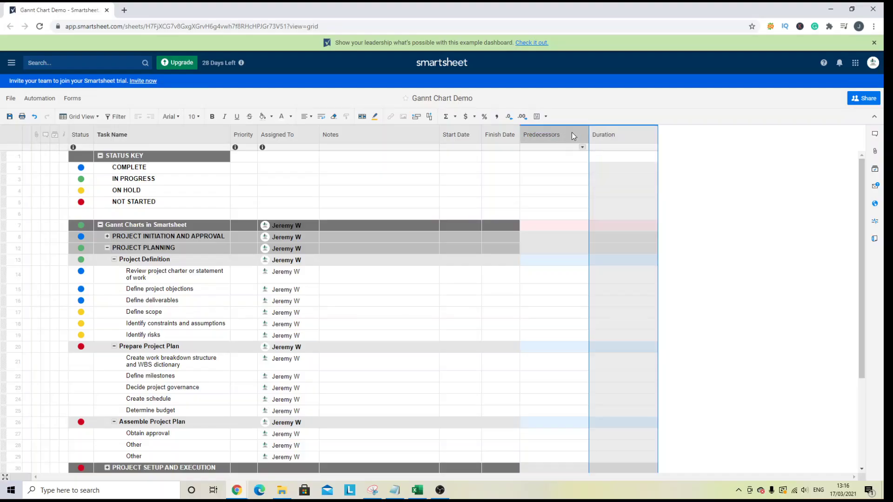
{"action": "left_click", "coordinate": [475, 147]}
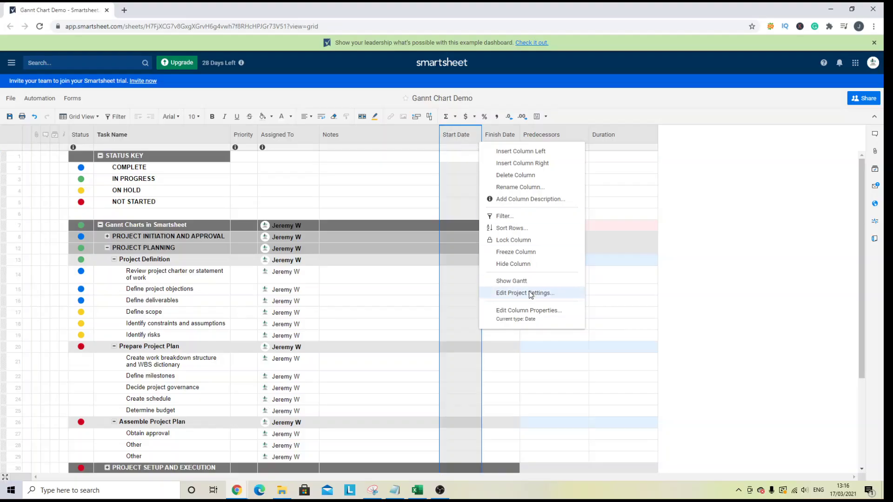
{"action": "left_click", "coordinate": [530, 312]}
{"action": "left_click", "coordinate": [516, 181]}
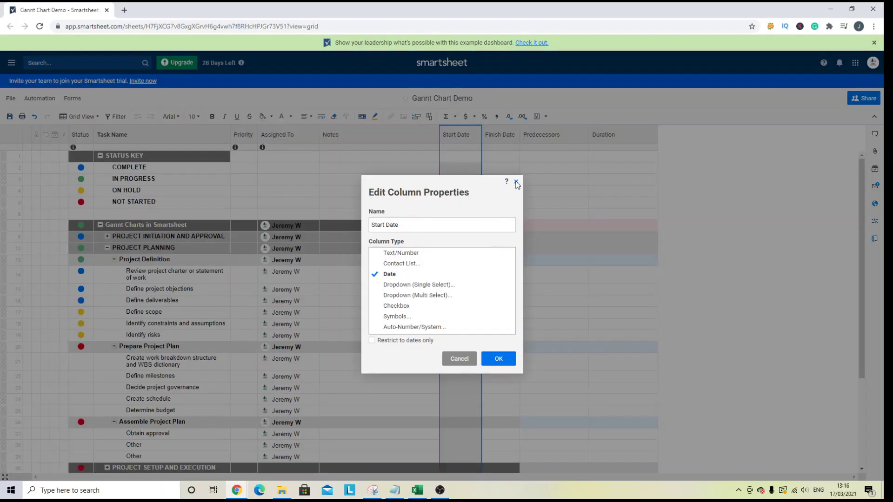
{"action": "right_click", "coordinate": [463, 134]}
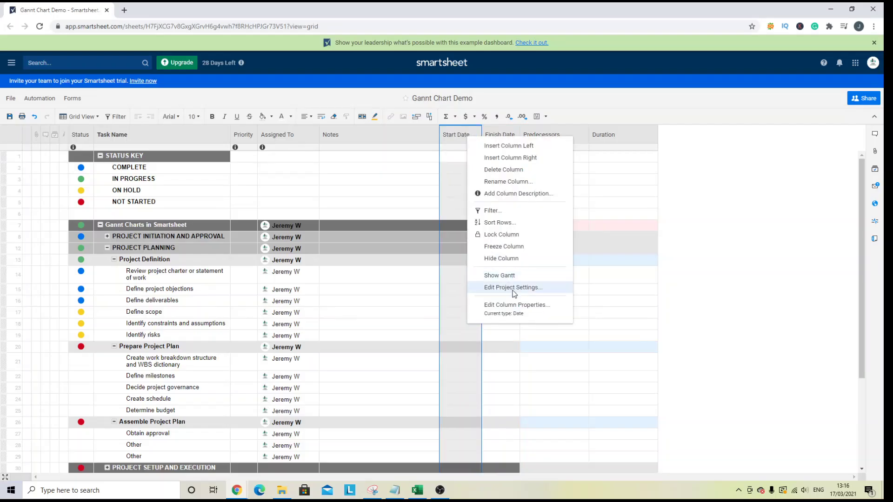
{"action": "left_click", "coordinate": [431, 167]}
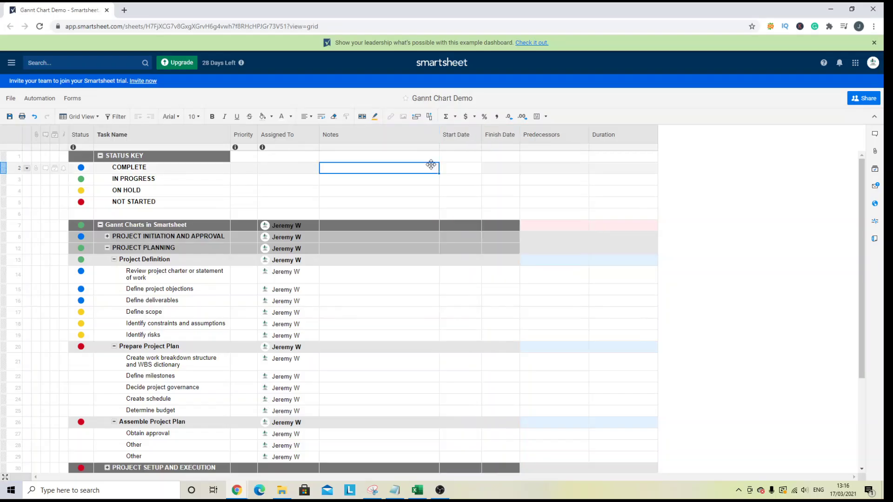
{"action": "left_click", "coordinate": [455, 135]}
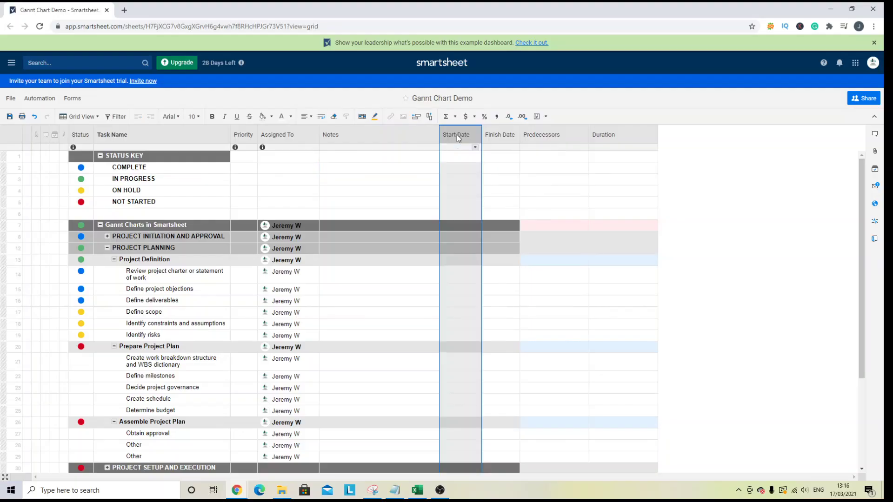
{"action": "right_click", "coordinate": [477, 131]}
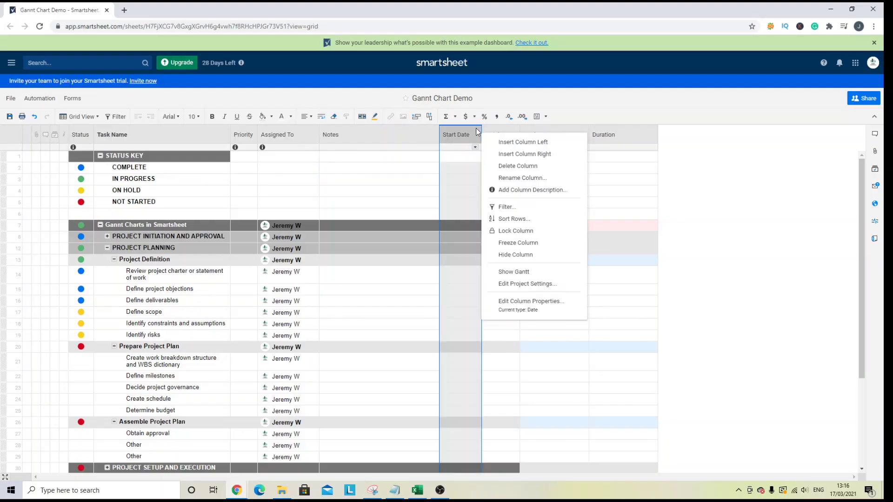
{"action": "left_click", "coordinate": [561, 307]}
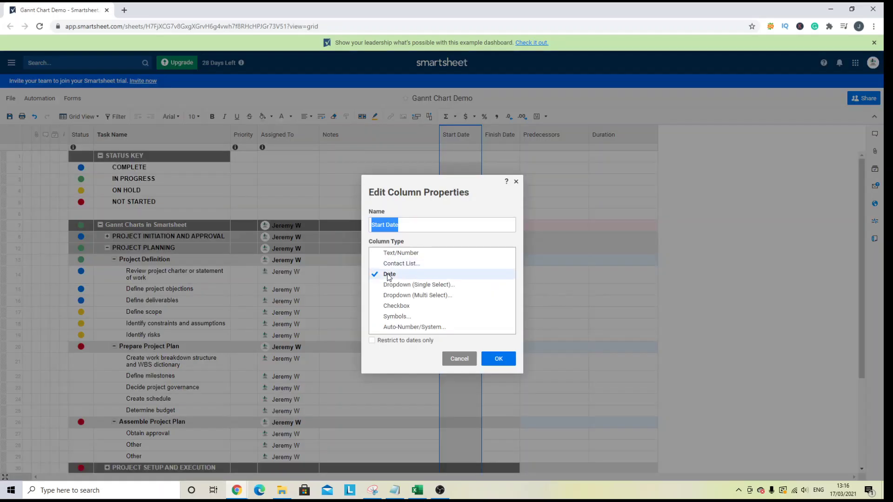
{"action": "left_click", "coordinate": [473, 359]}
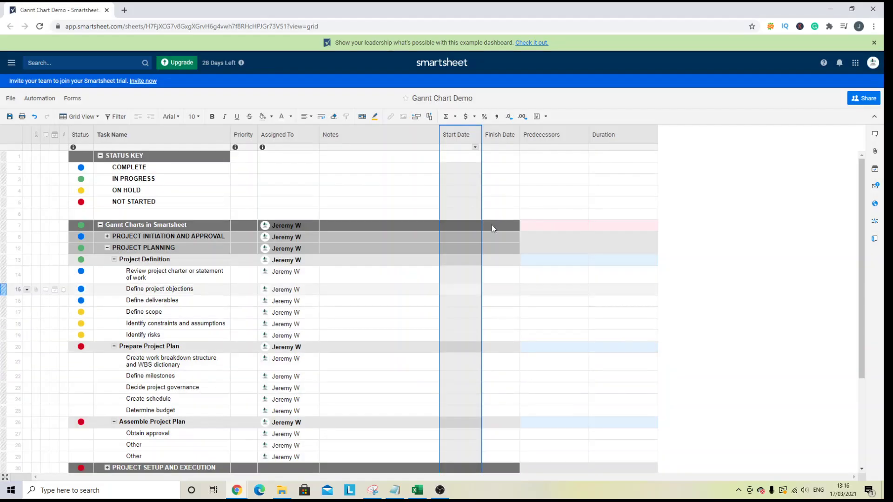
{"action": "left_click", "coordinate": [493, 133]}
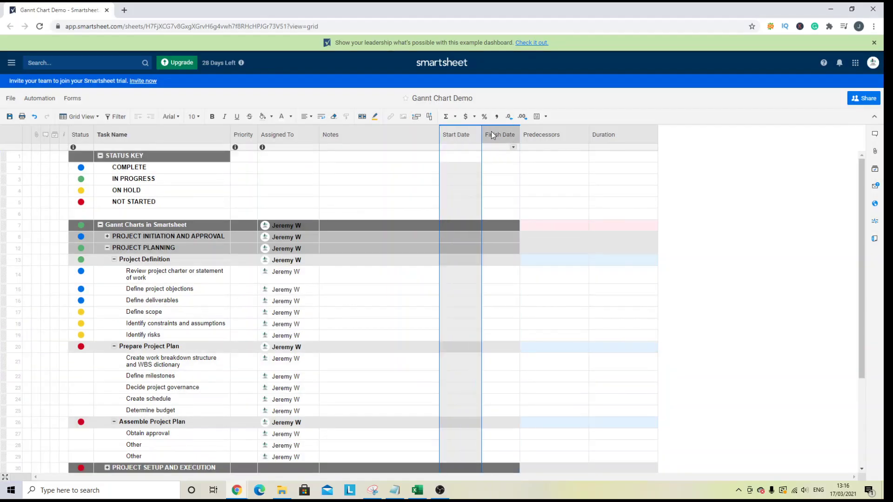
{"action": "left_click", "coordinate": [490, 194]}
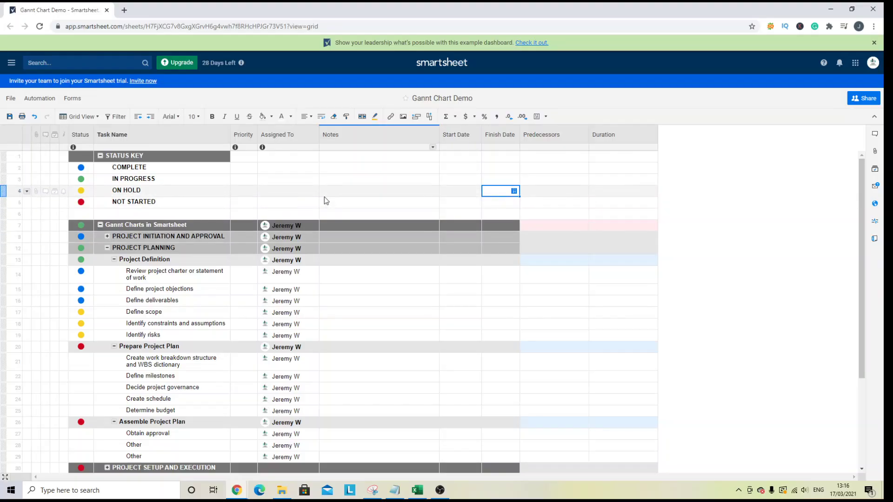
{"action": "left_click", "coordinate": [418, 275]}
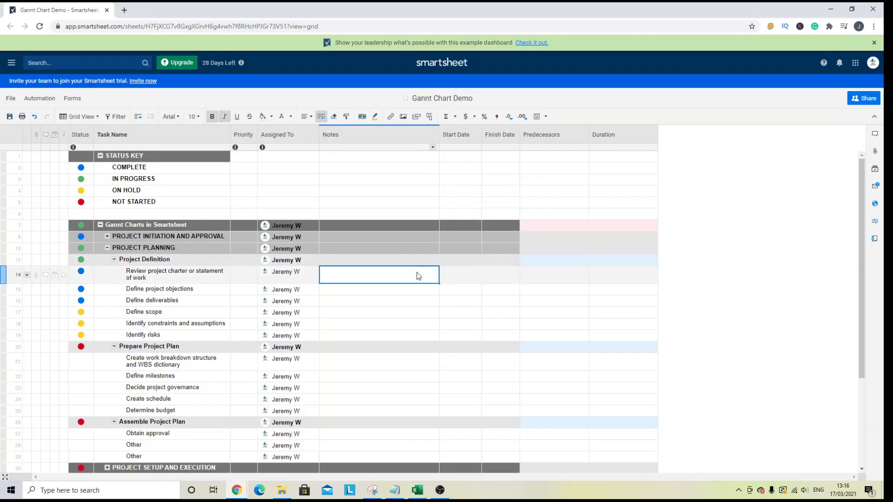
{"action": "left_click", "coordinate": [97, 116]}
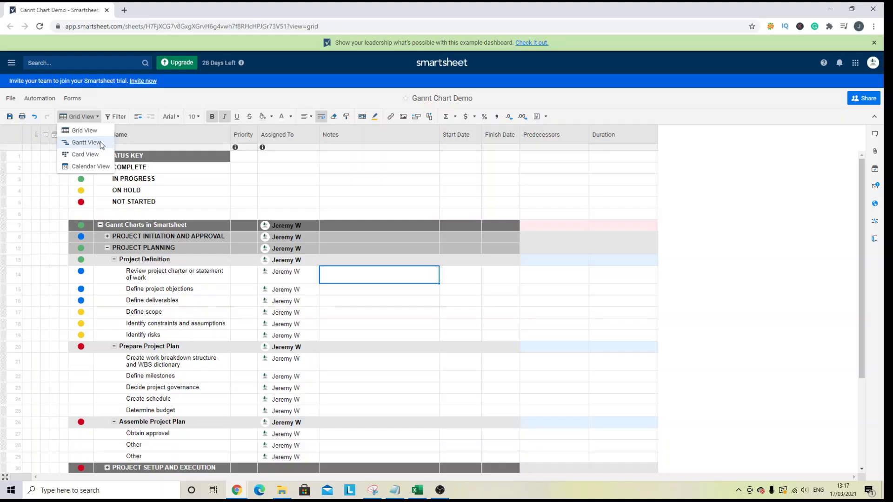
{"action": "left_click", "coordinate": [86, 142]}
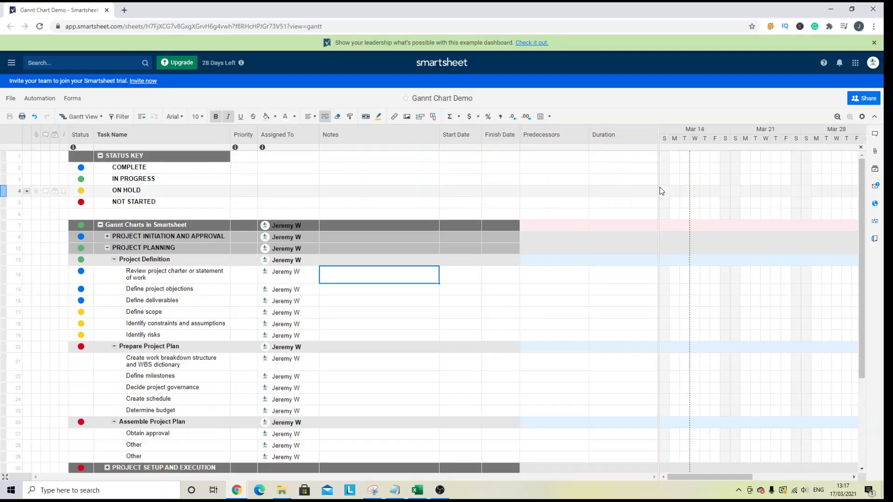
{"action": "left_click_drag", "start_coordinate": [659, 191], "coordinate": [335, 161]}
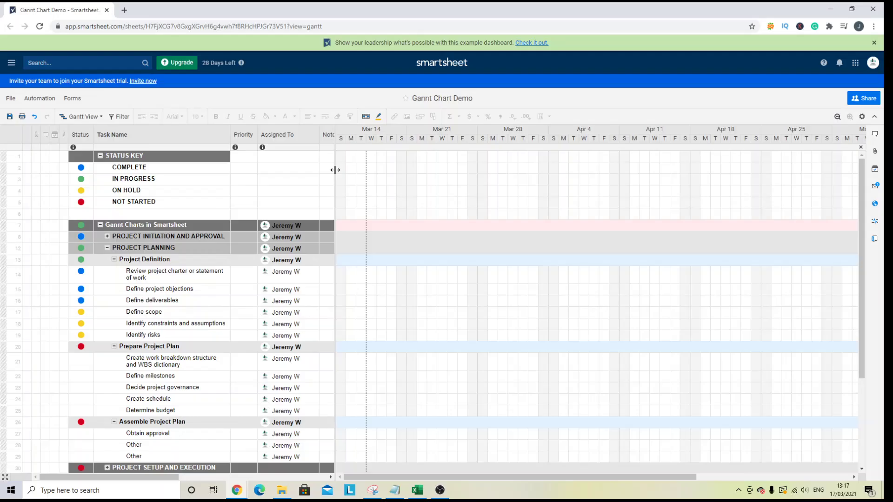
{"action": "left_click_drag", "start_coordinate": [335, 170], "coordinate": [740, 194]}
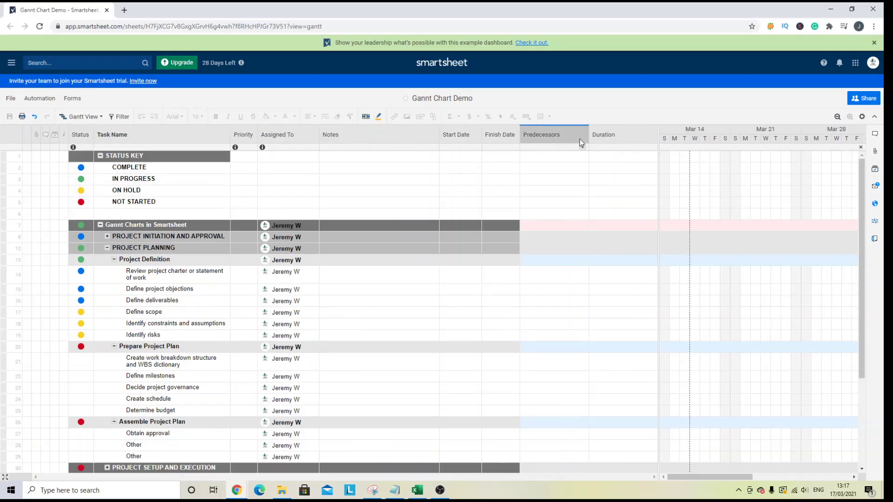
{"action": "left_click_drag", "start_coordinate": [660, 199], "coordinate": [671, 183]}
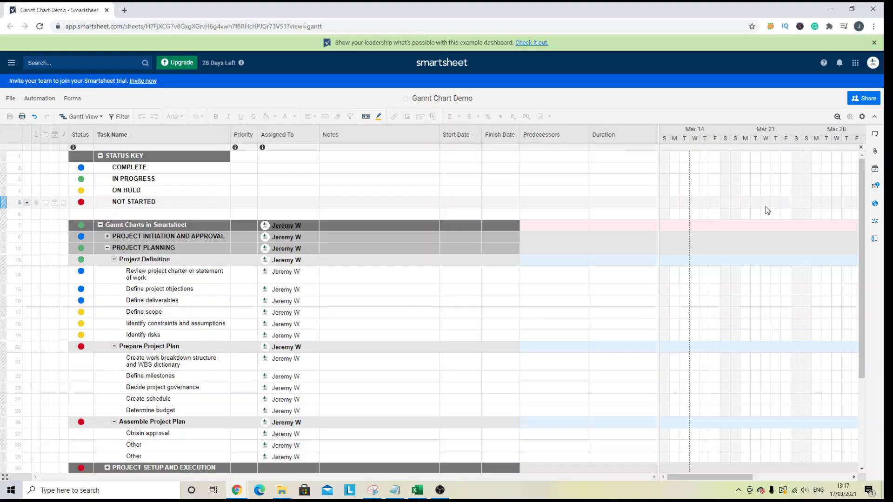
{"action": "left_click", "coordinate": [480, 279]}
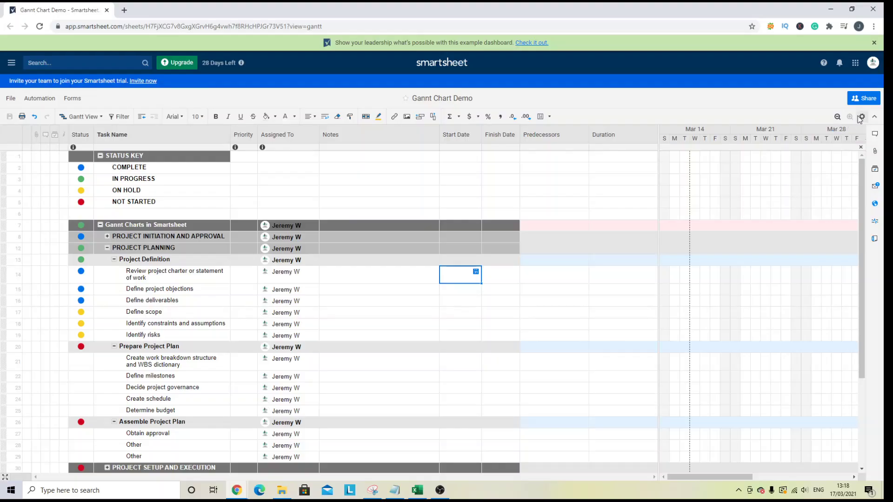
{"action": "left_click", "coordinate": [89, 116]}
{"action": "left_click", "coordinate": [83, 126]}
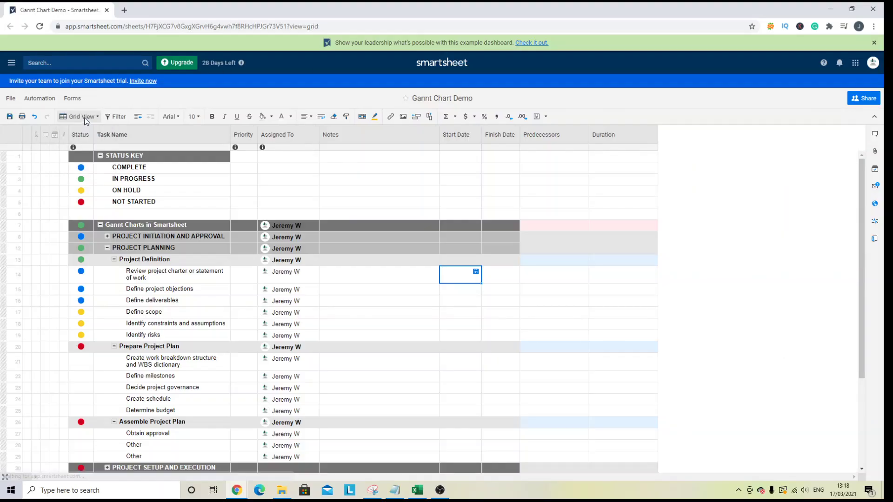
{"action": "left_click", "coordinate": [82, 116]}
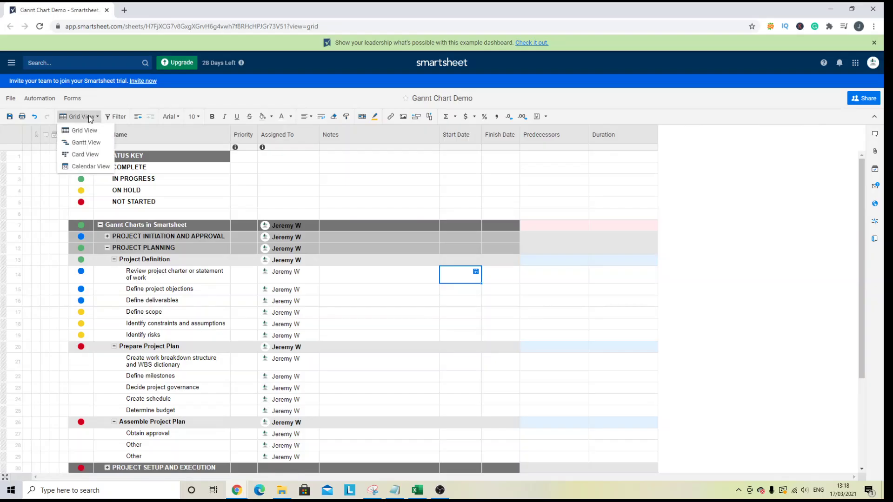
{"action": "left_click", "coordinate": [86, 144]}
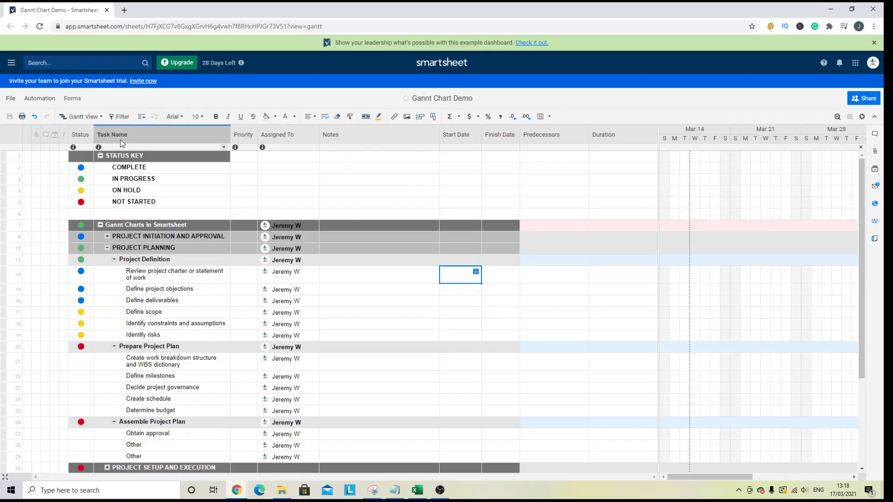
Enable dependencies in Project Settings using the existing Predecessors and Duration columns
{"action": "left_click", "coordinate": [863, 117]}
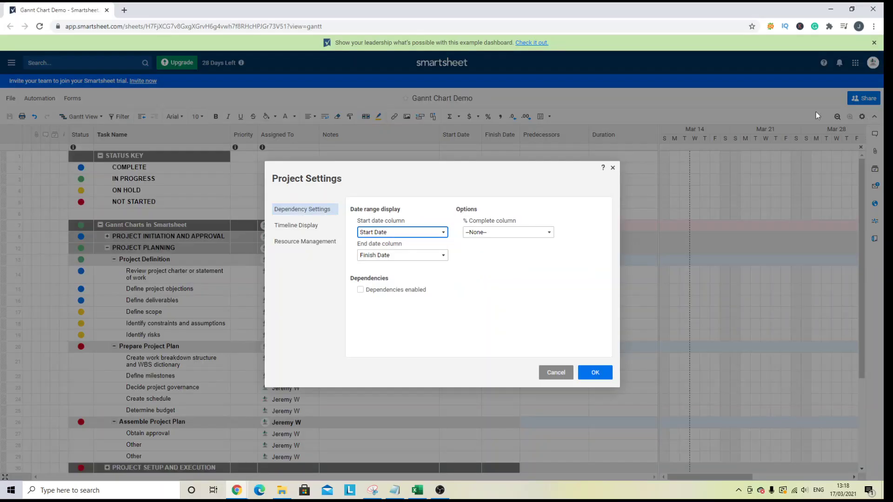
{"action": "left_click", "coordinate": [389, 291]}
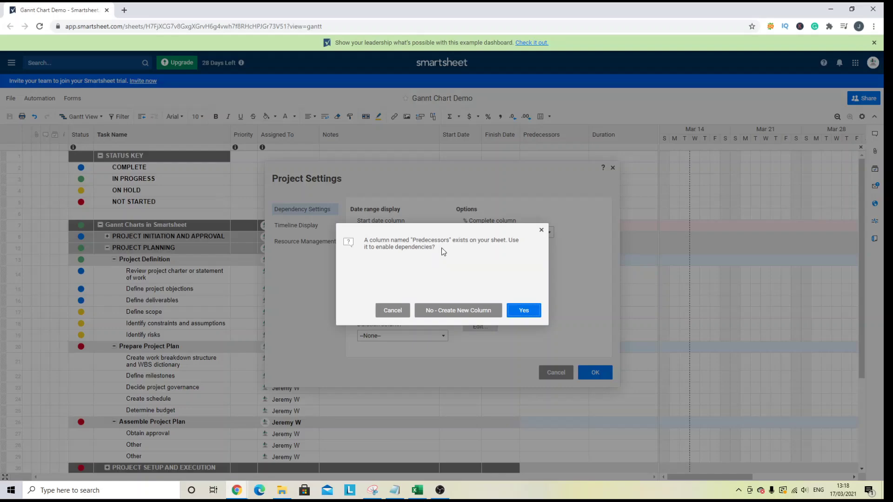
{"action": "left_click", "coordinate": [524, 312]}
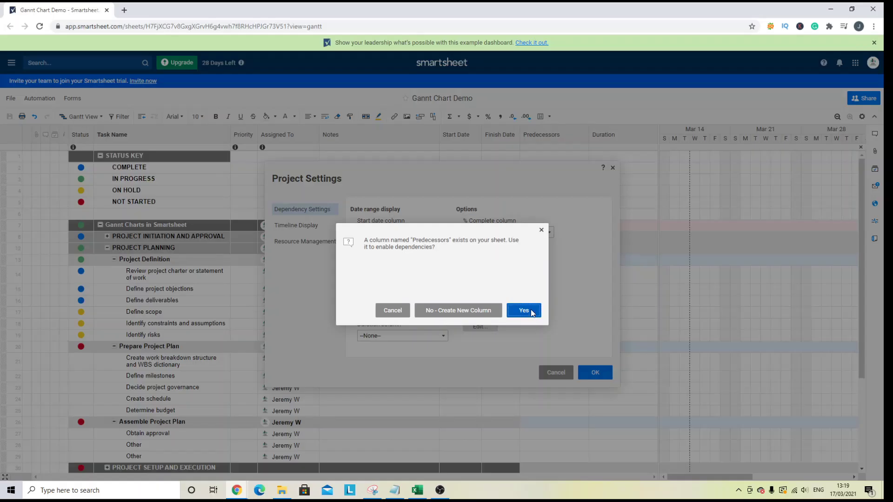
{"action": "left_click", "coordinate": [532, 312]}
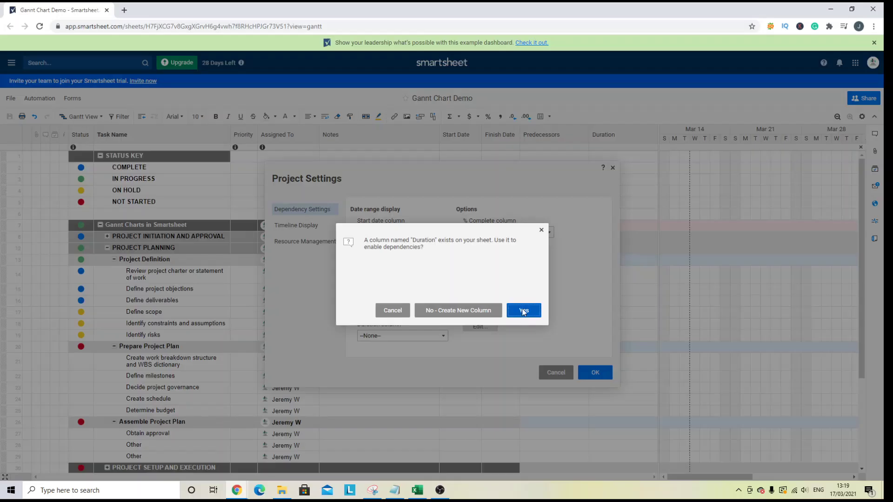
{"action": "left_click", "coordinate": [523, 311]}
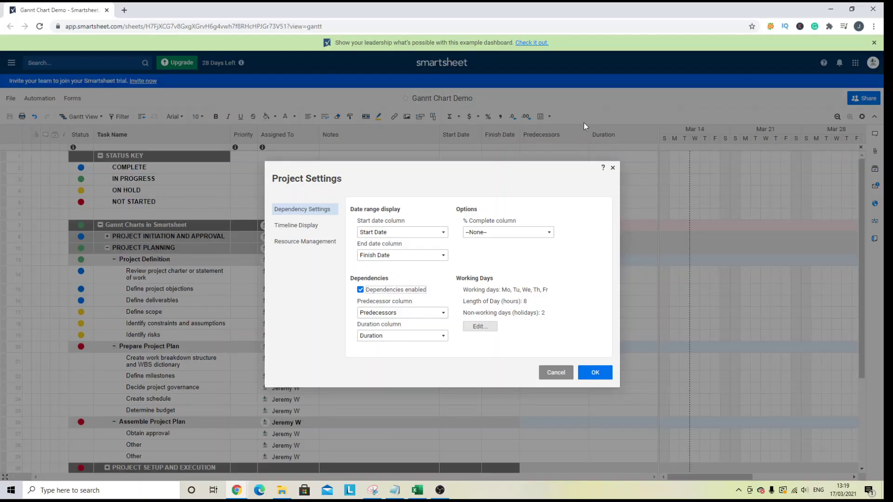
Apply the settings, then select the Predecessors and Duration columns and try deleting them
{"action": "left_click", "coordinate": [593, 372]}
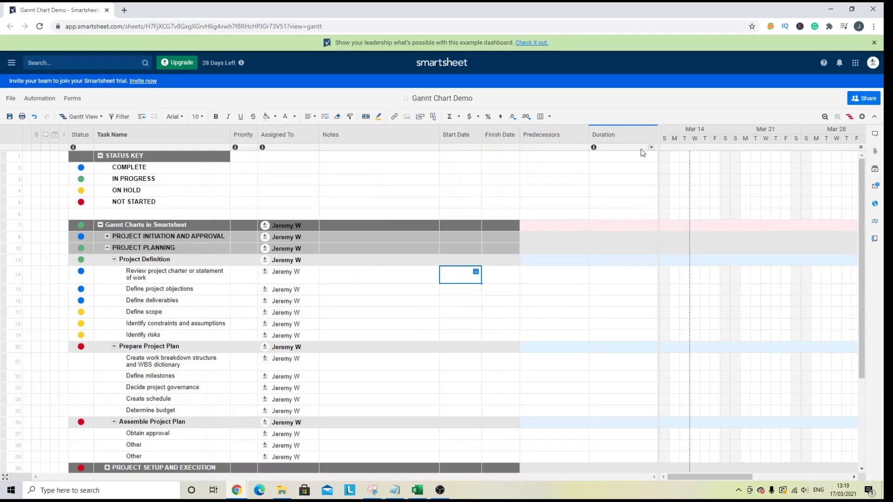
{"action": "left_click", "coordinate": [544, 135]}
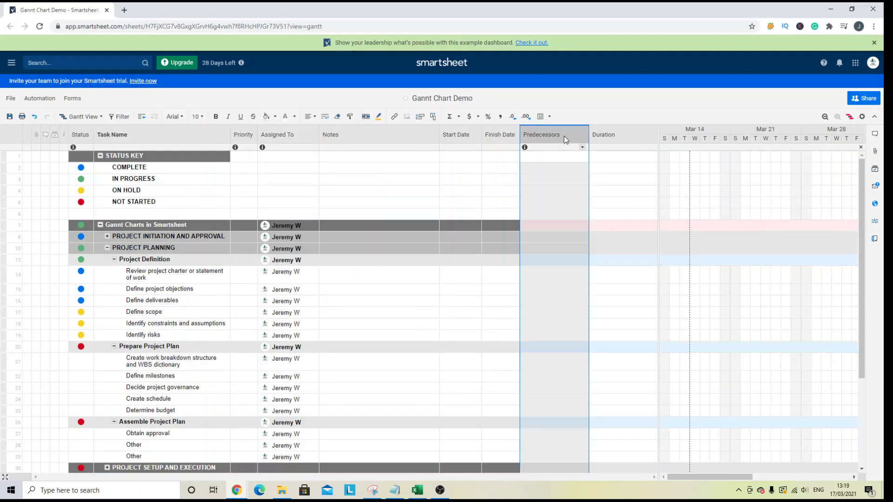
{"action": "left_click", "coordinate": [602, 132], "text": "shift"}
{"action": "right_click", "coordinate": [602, 132]}
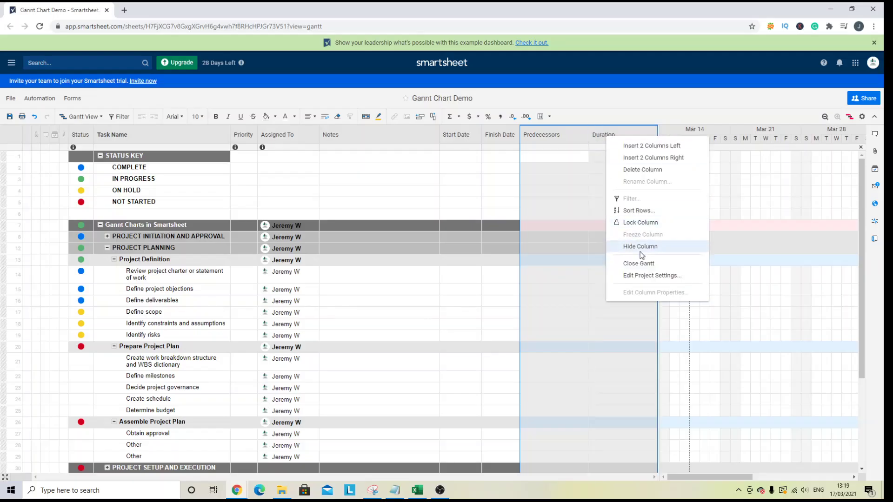
{"action": "left_click", "coordinate": [634, 170]}
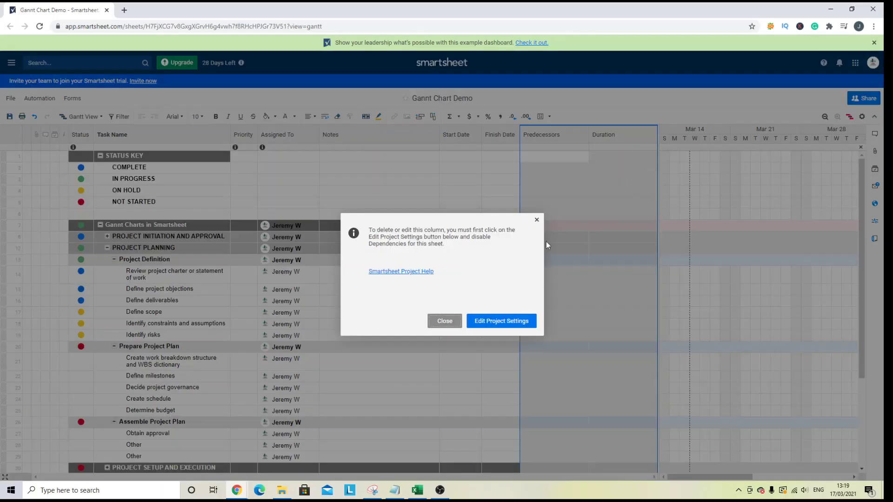
Turn dependencies off in Project Settings and delete the Predecessors and Duration columns
{"action": "left_click", "coordinate": [502, 321]}
{"action": "left_click", "coordinate": [372, 290]}
{"action": "left_click", "coordinate": [596, 372]}
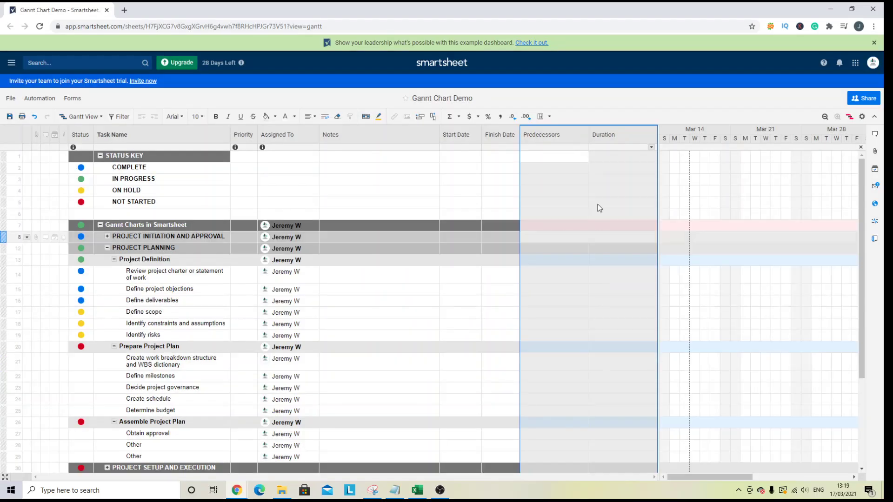
{"action": "right_click", "coordinate": [565, 136]}
{"action": "left_click", "coordinate": [600, 174]}
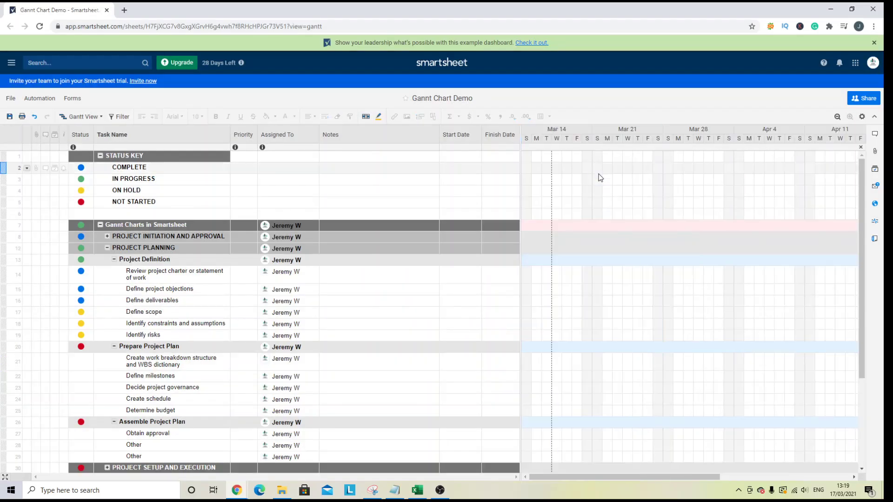
Re-enable dependencies and accept the notice that new Predecessors and Duration columns were added
{"action": "left_click", "coordinate": [862, 116]}
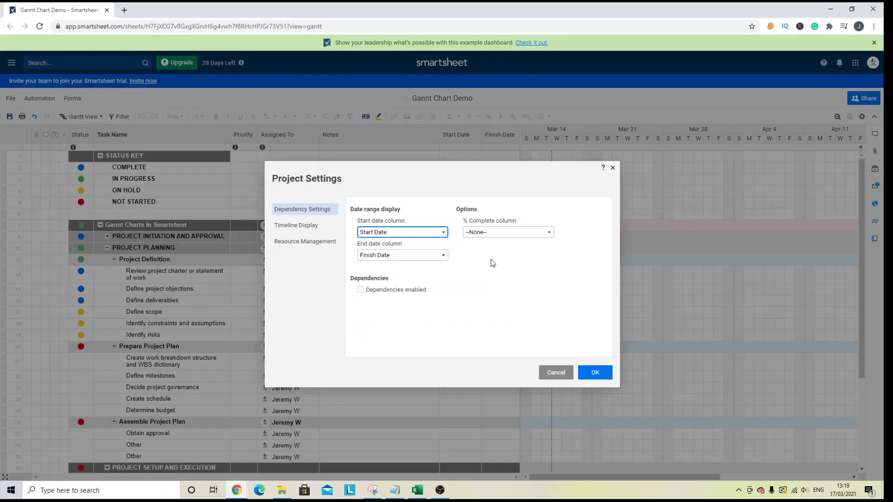
{"action": "left_click", "coordinate": [411, 289]}
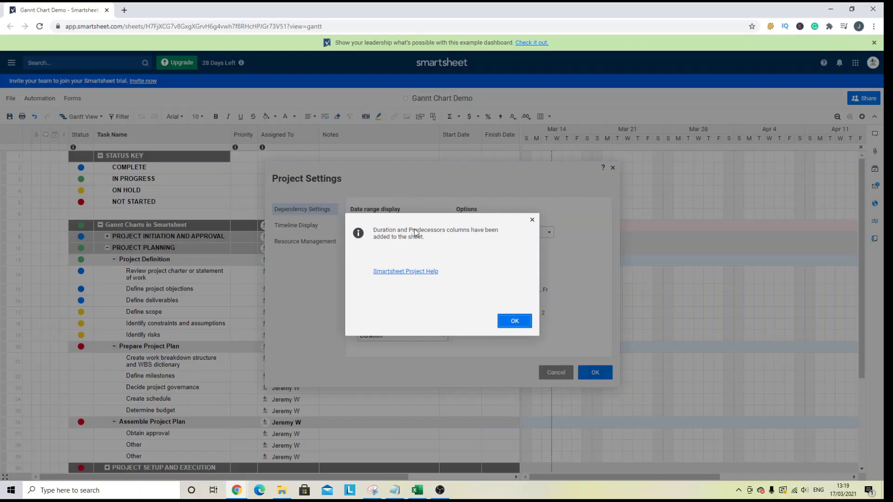
{"action": "left_click", "coordinate": [505, 319]}
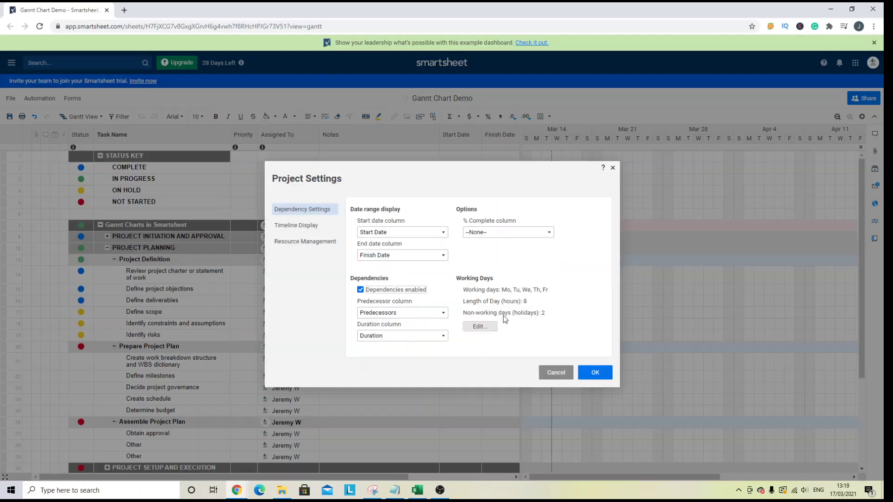
Apply the settings and date the charter review task 03/17/21 to 03/18/21
{"action": "left_click", "coordinate": [600, 376]}
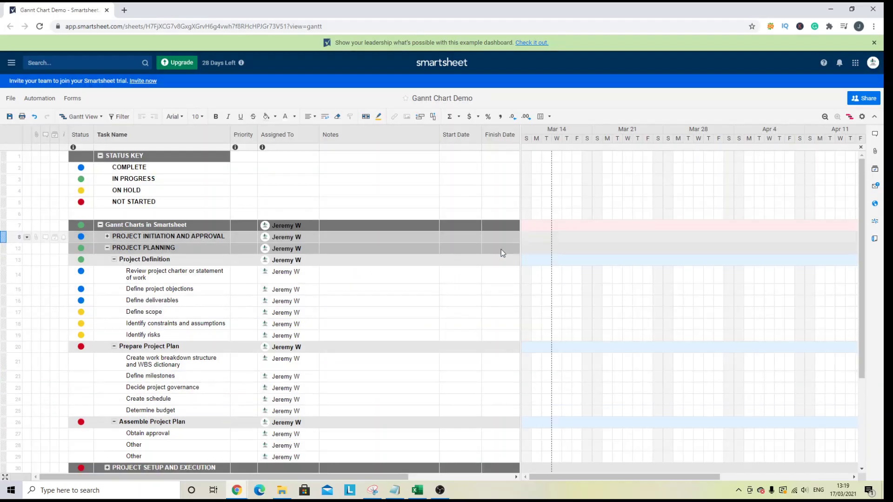
{"action": "left_click", "coordinate": [383, 279]}
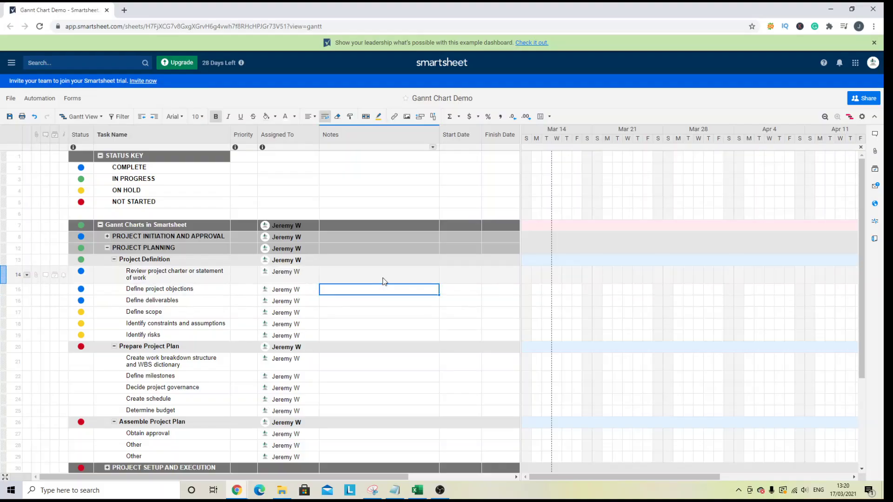
{"action": "key", "text": "Tab"}
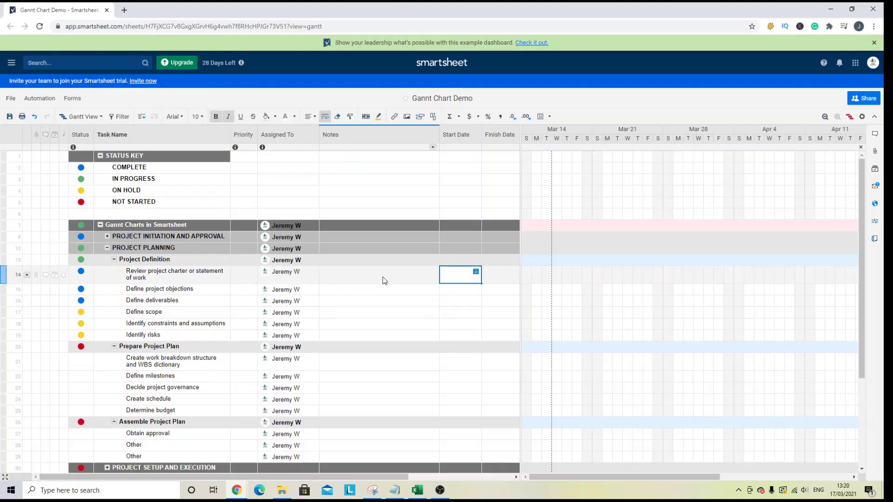
{"action": "left_click", "coordinate": [476, 272]}
{"action": "left_click", "coordinate": [536, 317]}
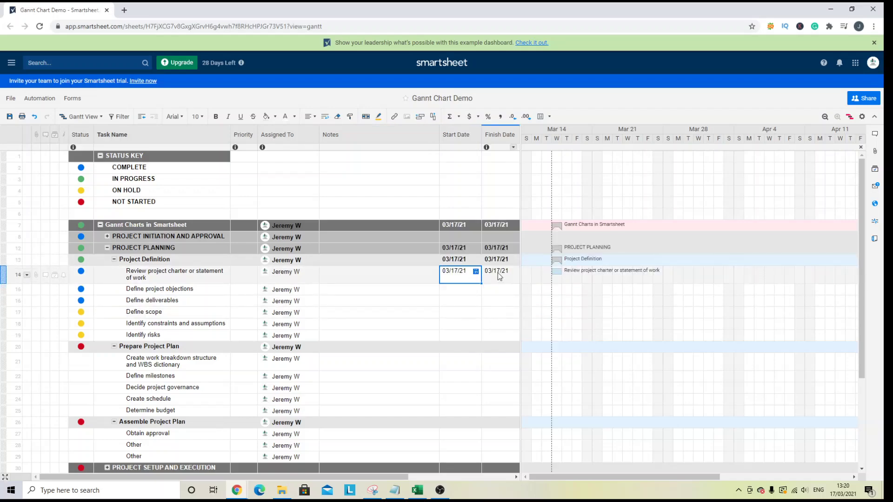
{"action": "left_click", "coordinate": [499, 276]}
{"action": "left_click", "coordinate": [513, 272]}
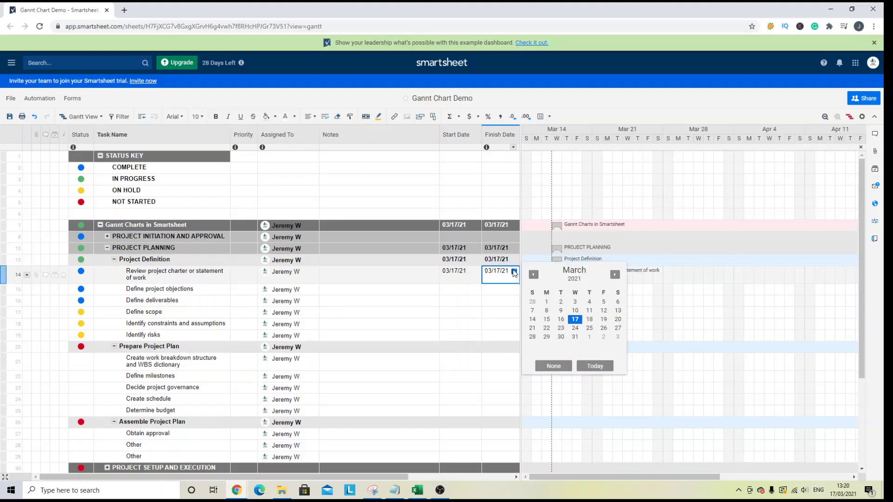
{"action": "left_click", "coordinate": [588, 319]}
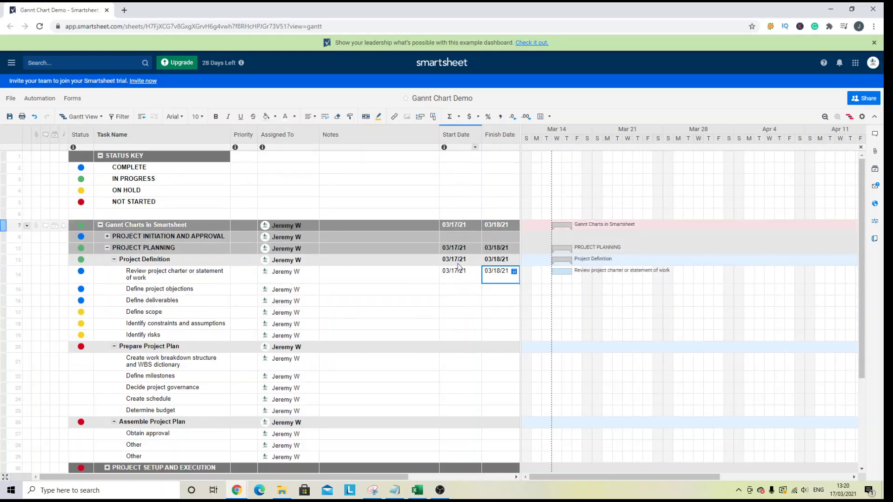
Set row 15's Start Date to 03/24/21 and Finish Date to 03/25/21
{"action": "left_click", "coordinate": [463, 287]}
{"action": "left_click", "coordinate": [476, 289]}
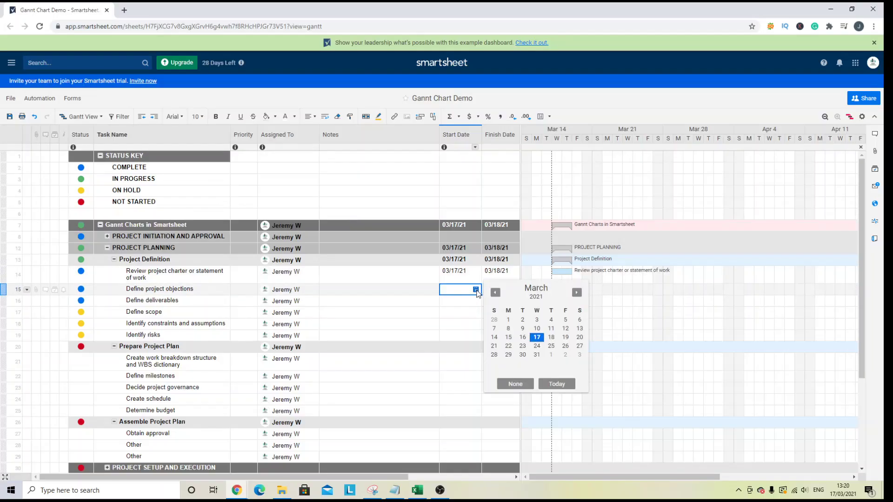
{"action": "left_click", "coordinate": [536, 345]}
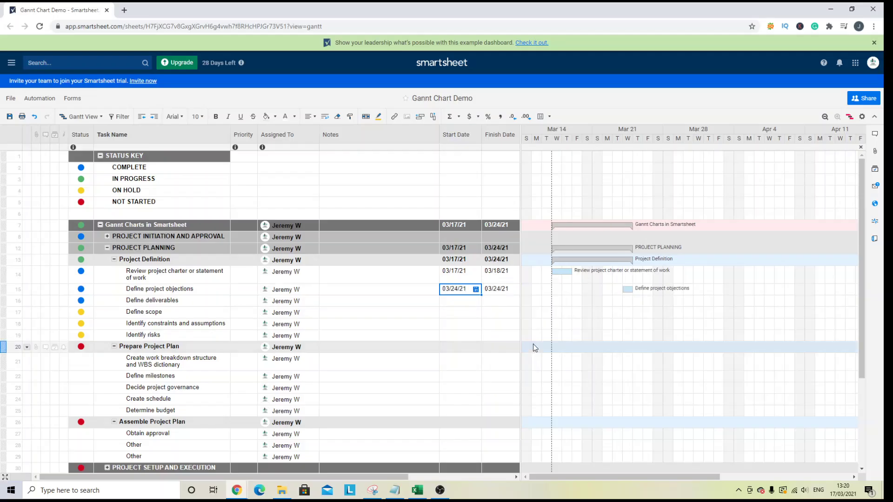
{"action": "left_click", "coordinate": [504, 290]}
{"action": "left_click", "coordinate": [514, 289]}
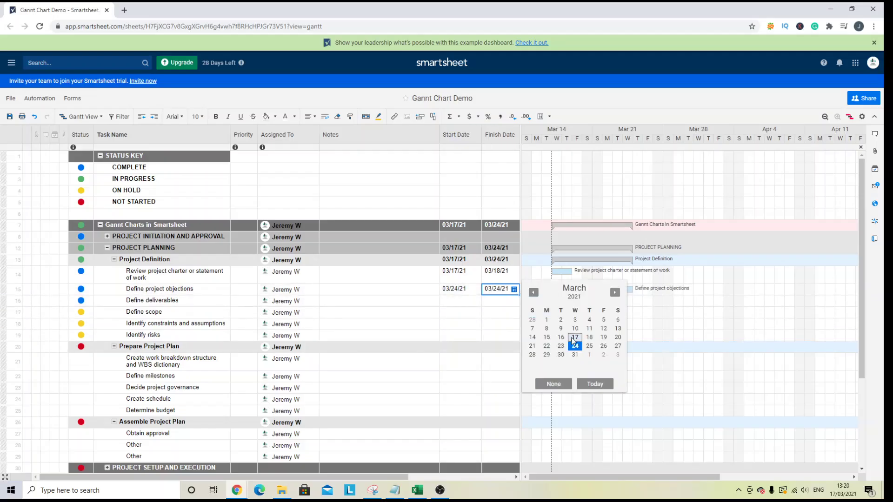
{"action": "left_click", "coordinate": [589, 345]}
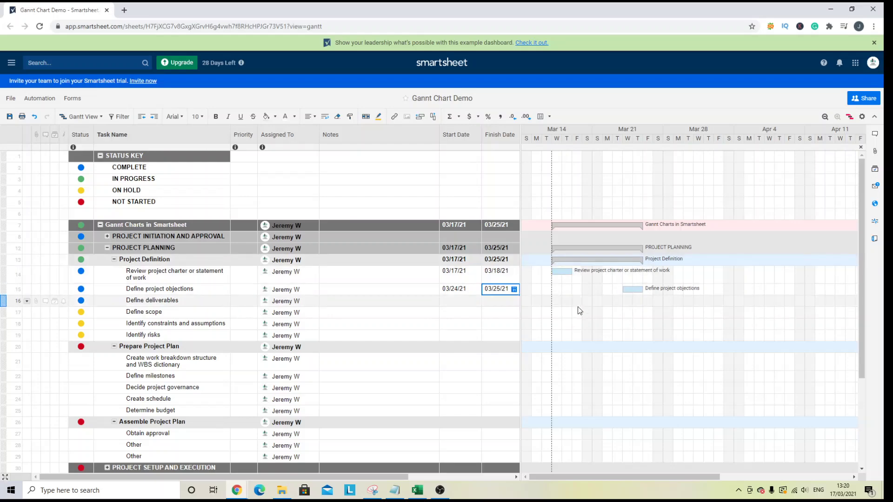
{"action": "left_click", "coordinate": [569, 272]}
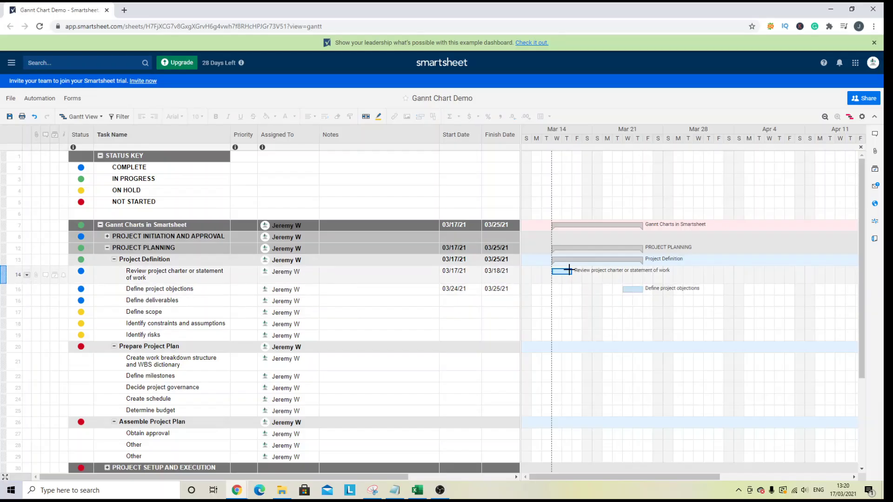
{"action": "left_click_drag", "start_coordinate": [572, 270], "coordinate": [645, 270]}
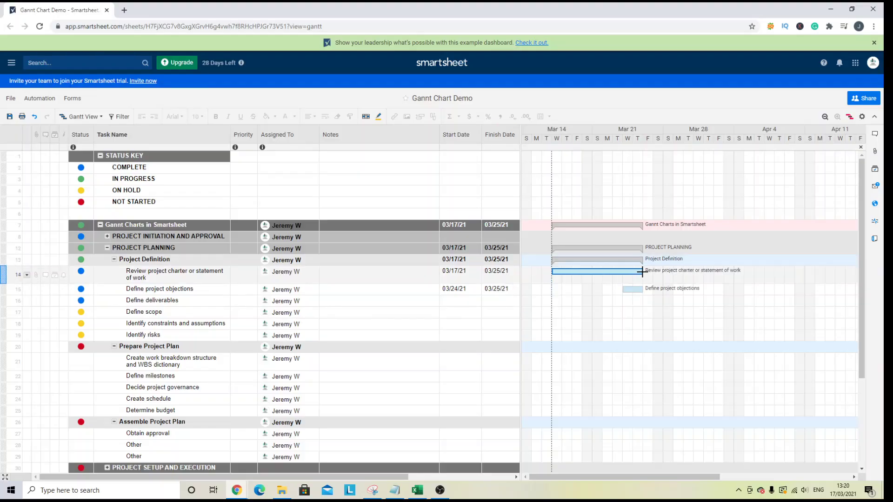
{"action": "left_click_drag", "start_coordinate": [644, 270], "coordinate": [683, 270]}
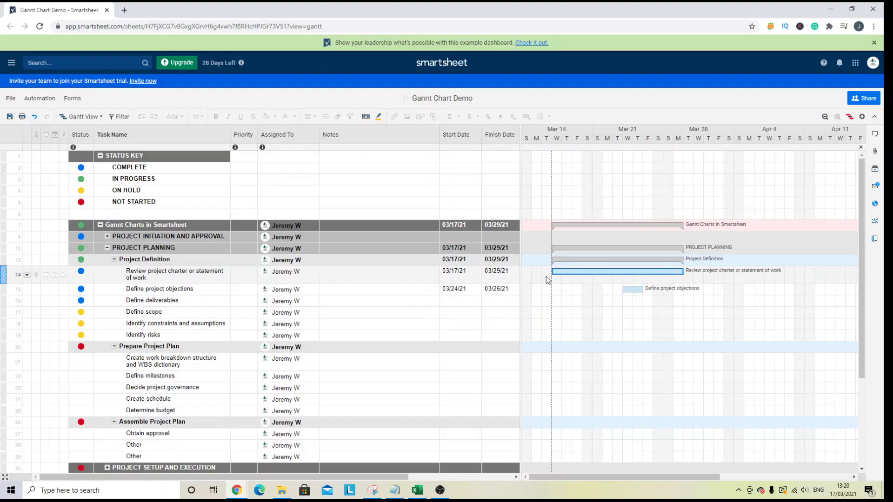
{"action": "left_click", "coordinate": [501, 273]}
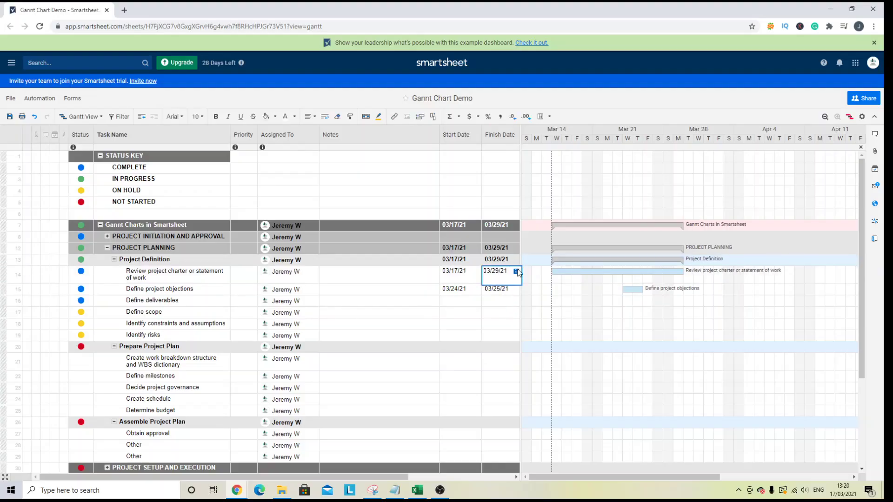
{"action": "left_click", "coordinate": [517, 271]}
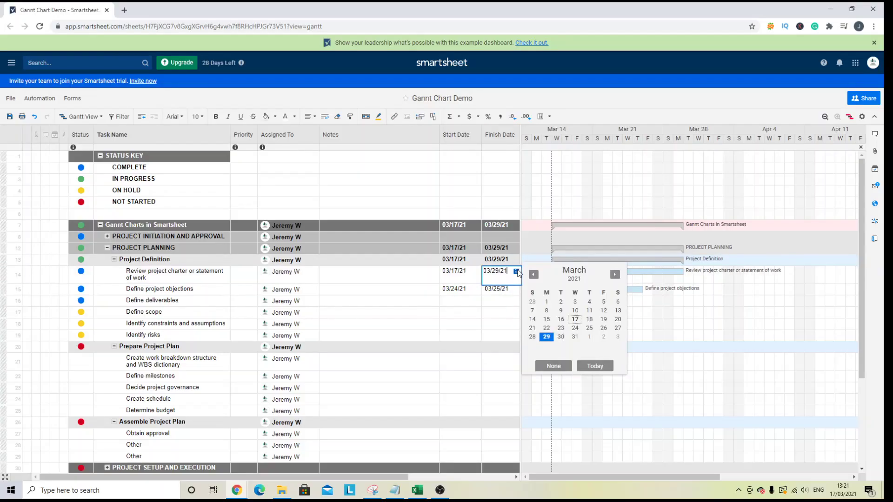
{"action": "left_click", "coordinate": [590, 321]}
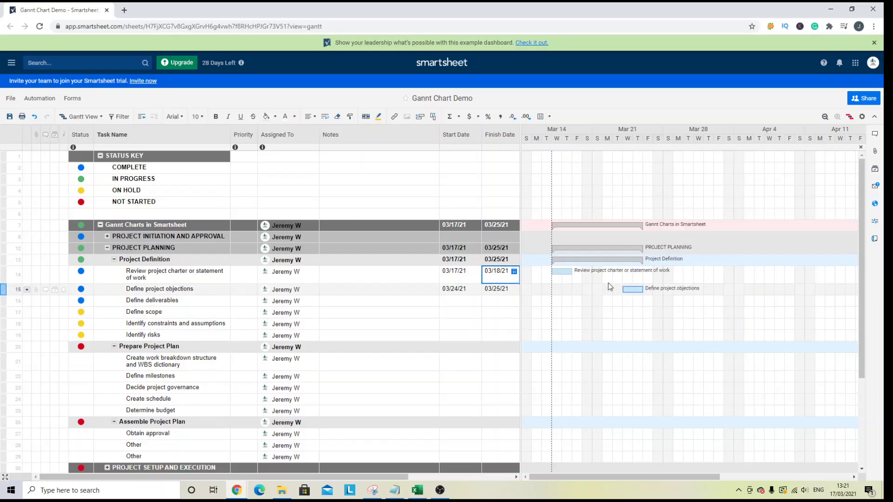
Link the charter review Gantt bar to Define project objections and reveal the Predecessors column
{"action": "left_click", "coordinate": [569, 271]}
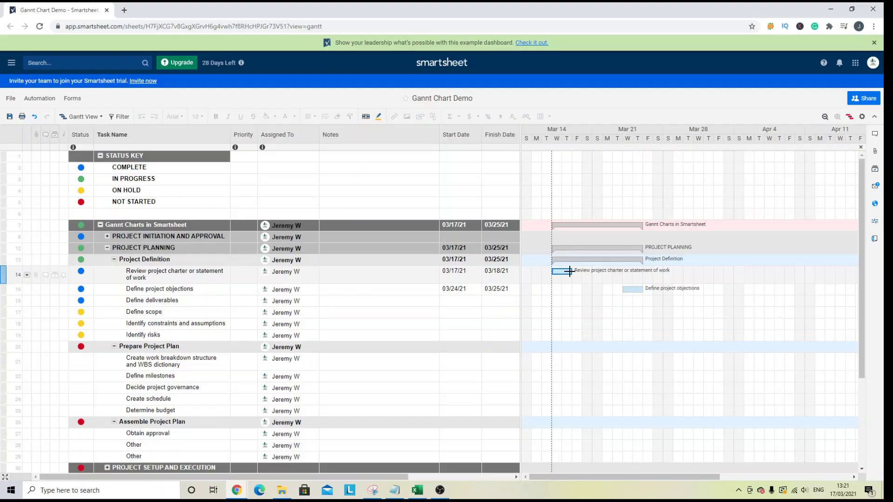
{"action": "left_click_drag", "start_coordinate": [569, 271], "coordinate": [622, 290]}
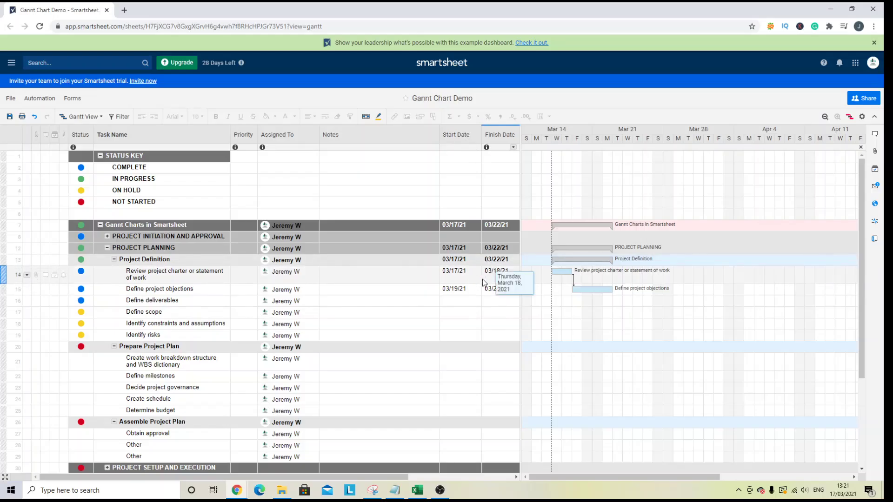
{"action": "left_click_drag", "start_coordinate": [575, 284], "coordinate": [564, 270]}
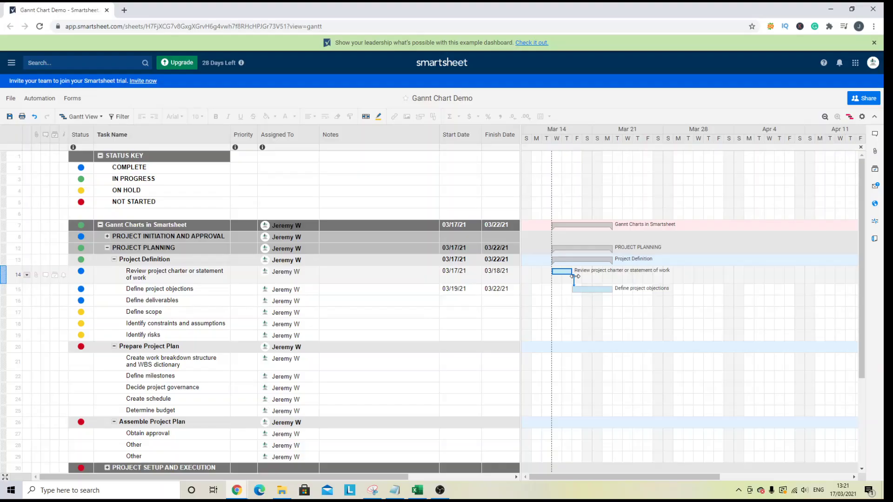
{"action": "left_click", "coordinate": [469, 277]}
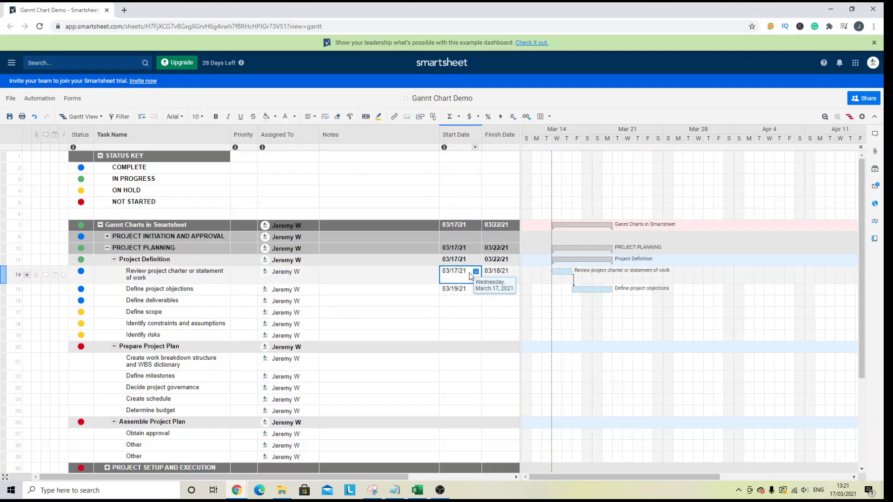
{"action": "key", "text": "Right"}
{"action": "key", "text": "Right"}
{"action": "key", "text": "Right"}
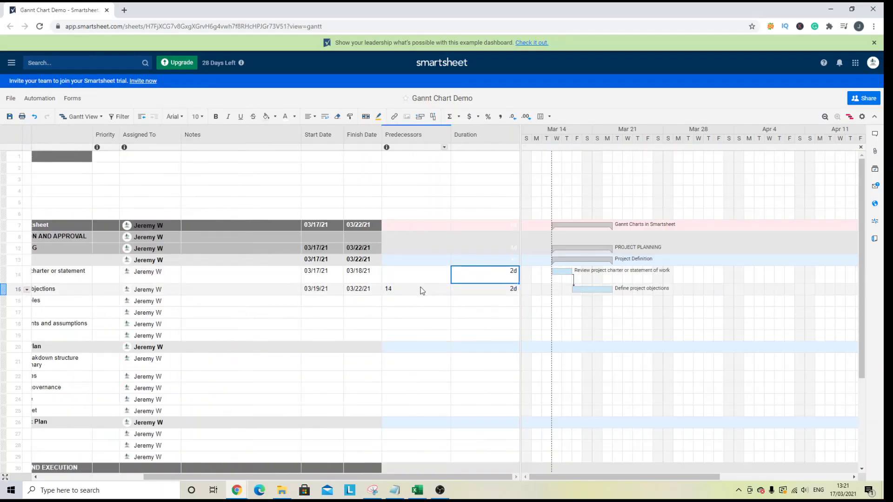
Delete row 15's predecessor 14, then redraw the link from the charter review bar
{"action": "left_click", "coordinate": [421, 287]}
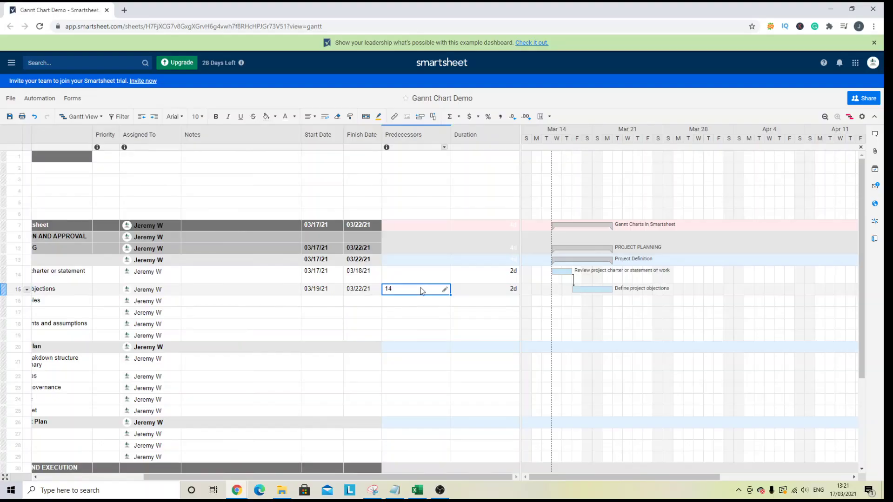
{"action": "key", "text": "Delete"}
{"action": "left_click", "coordinate": [570, 270]}
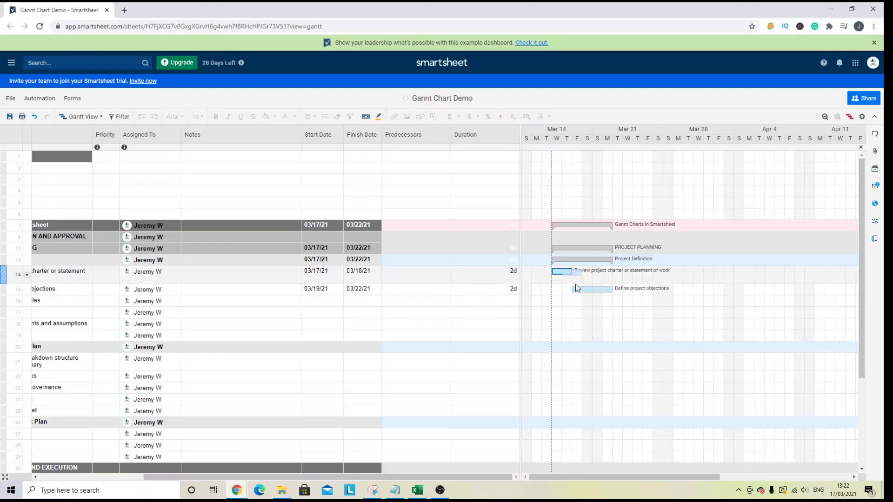
{"action": "left_click_drag", "start_coordinate": [575, 287], "coordinate": [574, 288]}
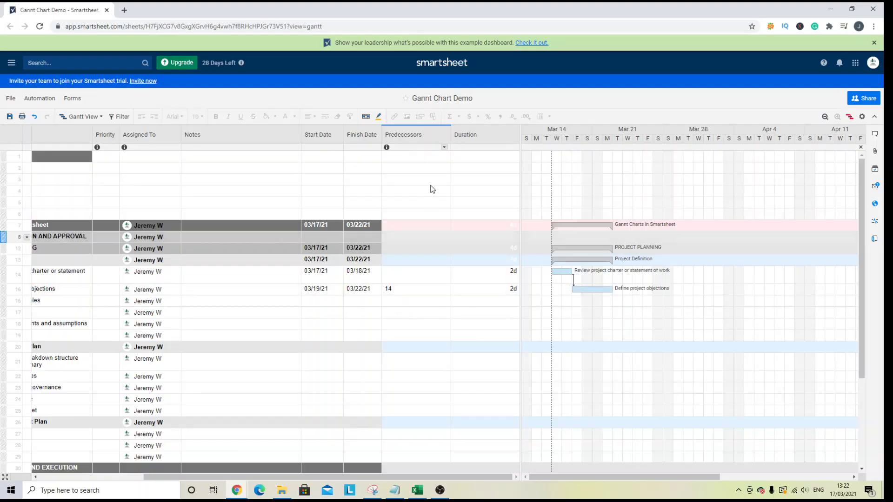
Open the Edit Predecessors settings from row 15's predecessor cell
{"action": "left_click", "coordinate": [407, 290]}
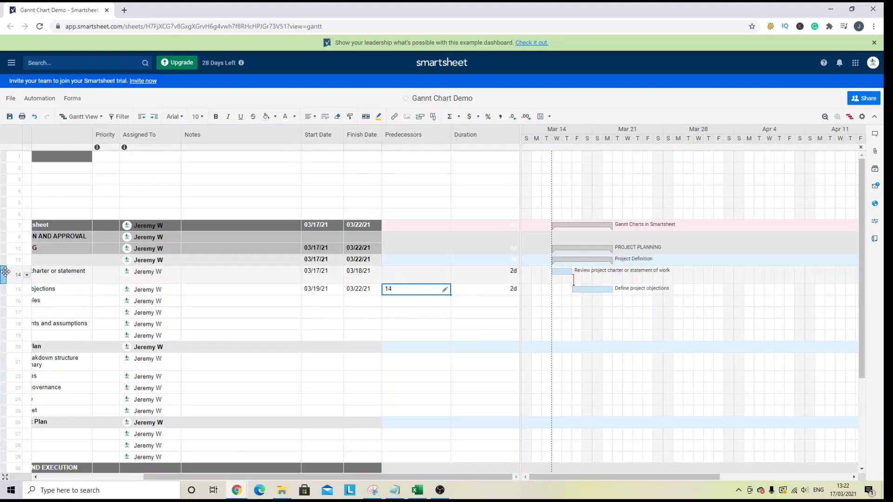
{"action": "left_click", "coordinate": [354, 275]}
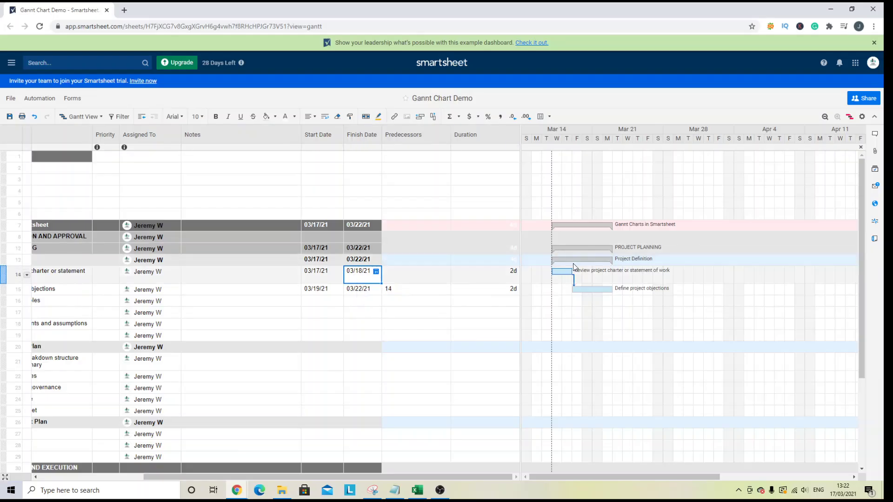
{"action": "left_click", "coordinate": [440, 289]}
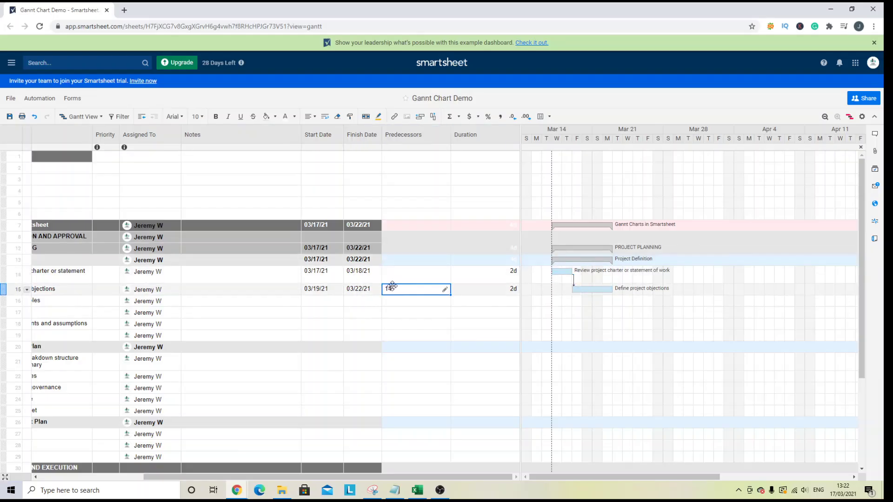
{"action": "left_click", "coordinate": [445, 290]}
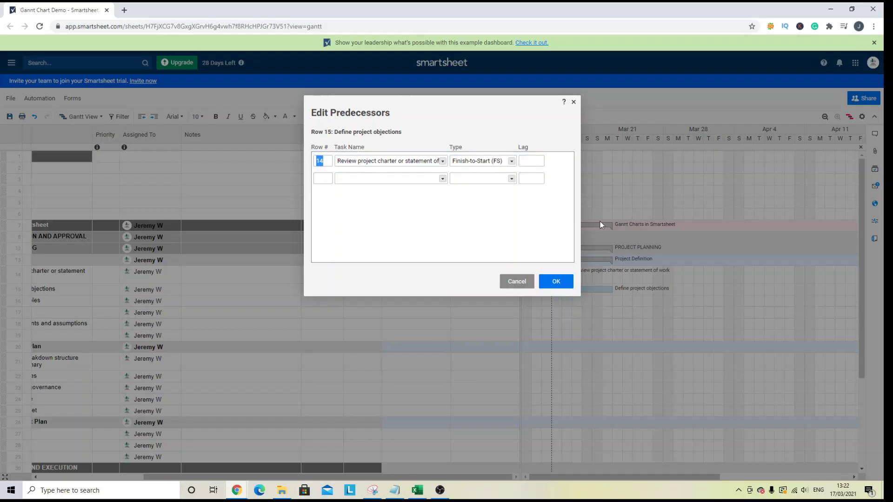
Change row 15's dependency to Finish-to-Finish with a 2d lag
{"action": "left_click", "coordinate": [512, 161]}
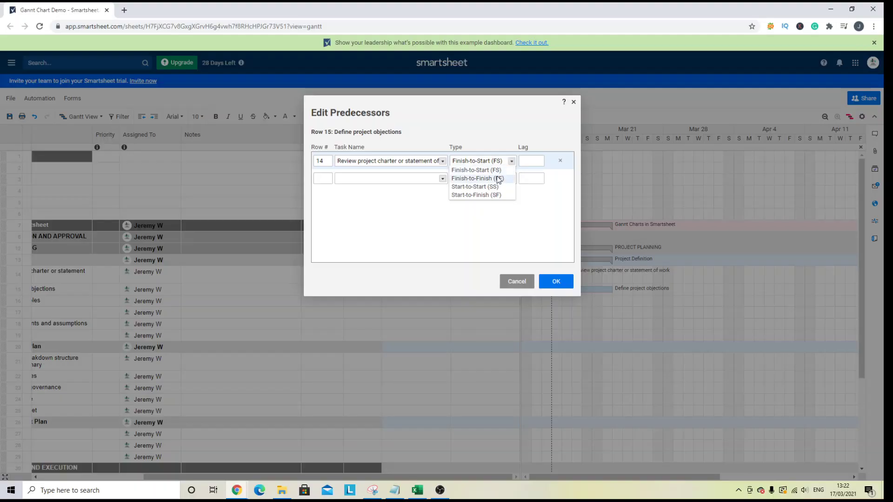
{"action": "left_click", "coordinate": [499, 179]}
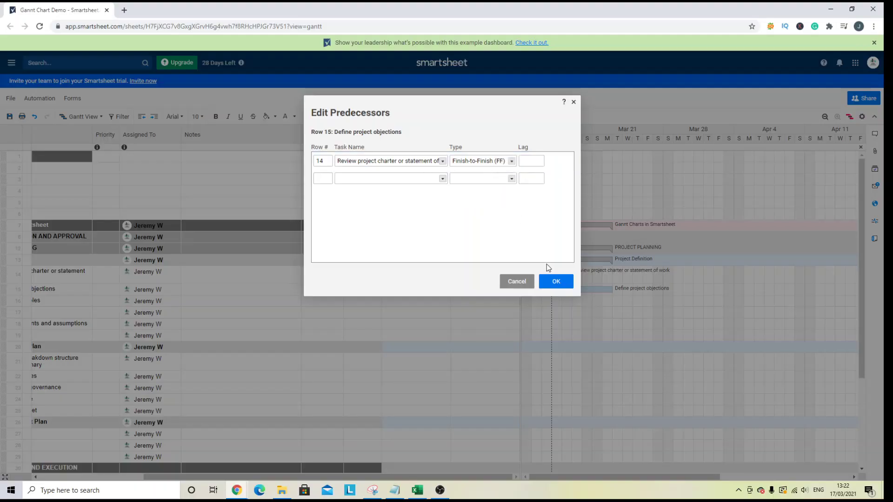
{"action": "left_click", "coordinate": [528, 160]}
{"action": "left_click", "coordinate": [572, 285]}
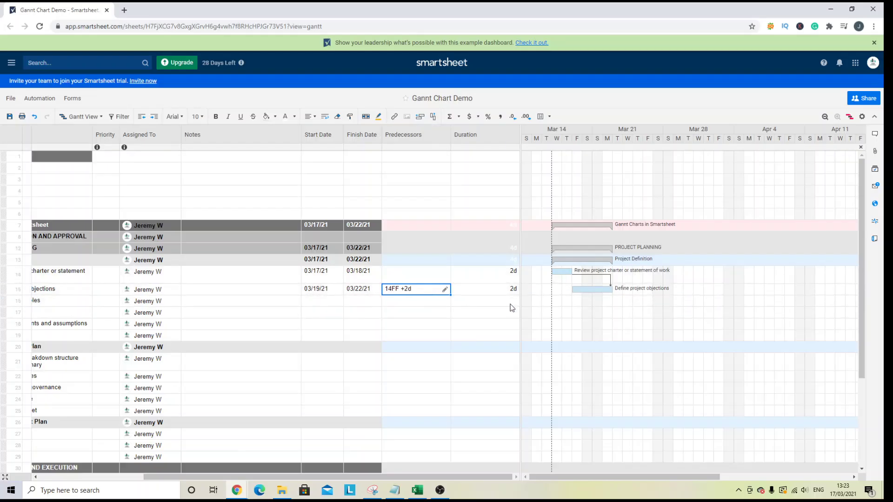
Set row 15's dependency type back to Finish-to-Start
{"action": "left_click", "coordinate": [444, 289]}
{"action": "left_click", "coordinate": [512, 161]}
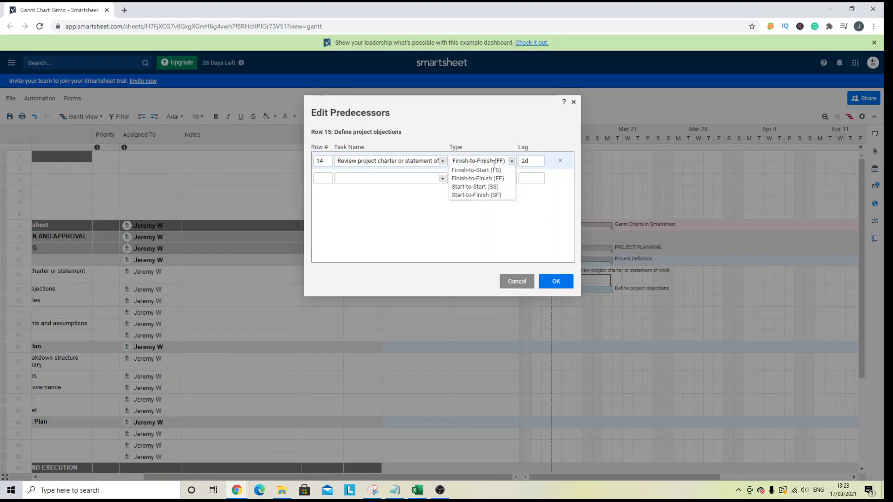
{"action": "left_click", "coordinate": [494, 173]}
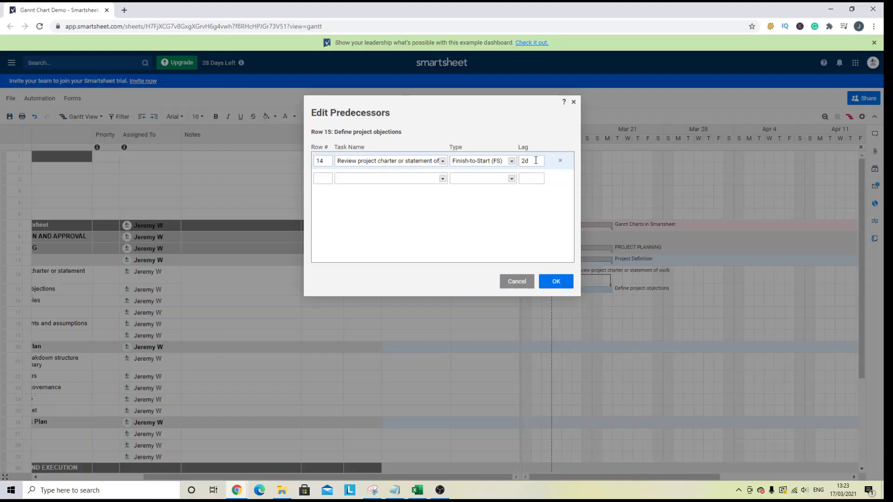
{"action": "left_click", "coordinate": [556, 279]}
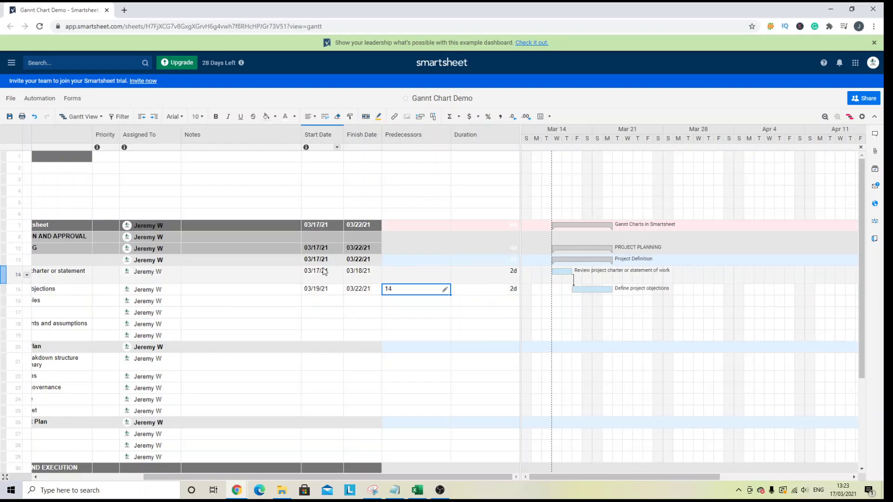
Clear row 14's finish date and remove the 14 predecessor from row 15
{"action": "left_click", "coordinate": [493, 288]}
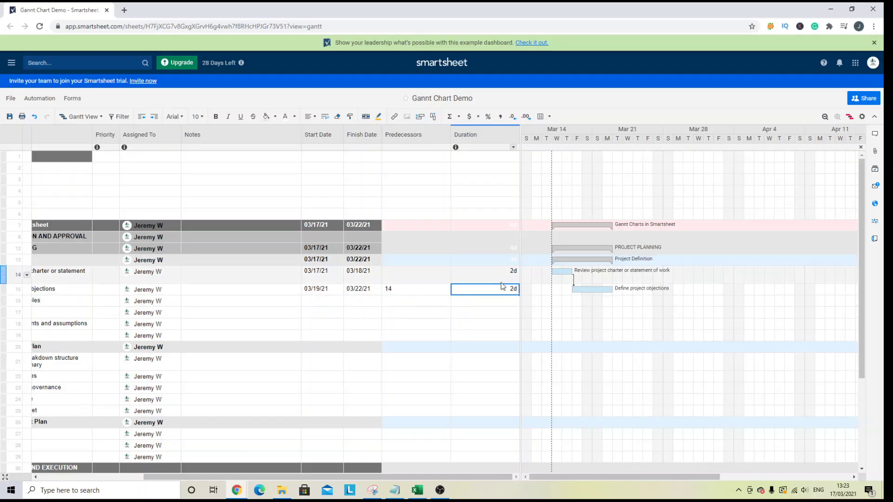
{"action": "left_click", "coordinate": [356, 278]}
{"action": "key", "text": "Delete"}
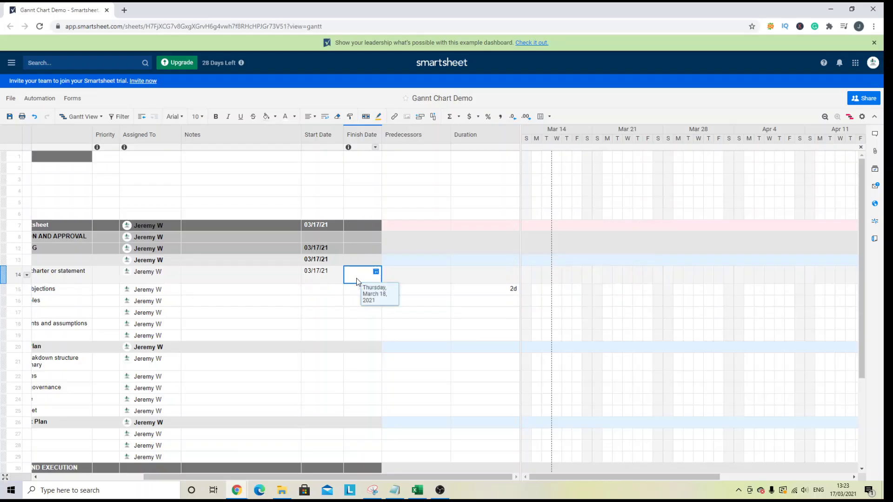
{"action": "key", "text": "Down"}
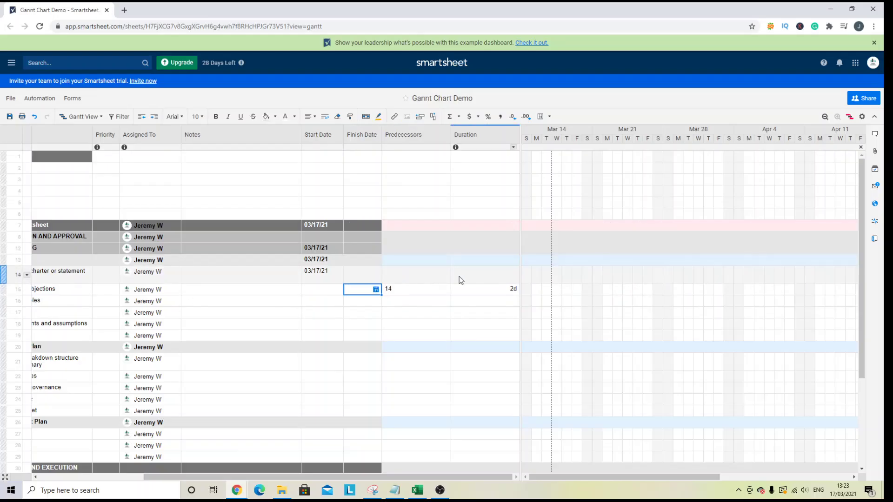
{"action": "left_click", "coordinate": [472, 279]}
{"action": "left_click", "coordinate": [484, 292]}
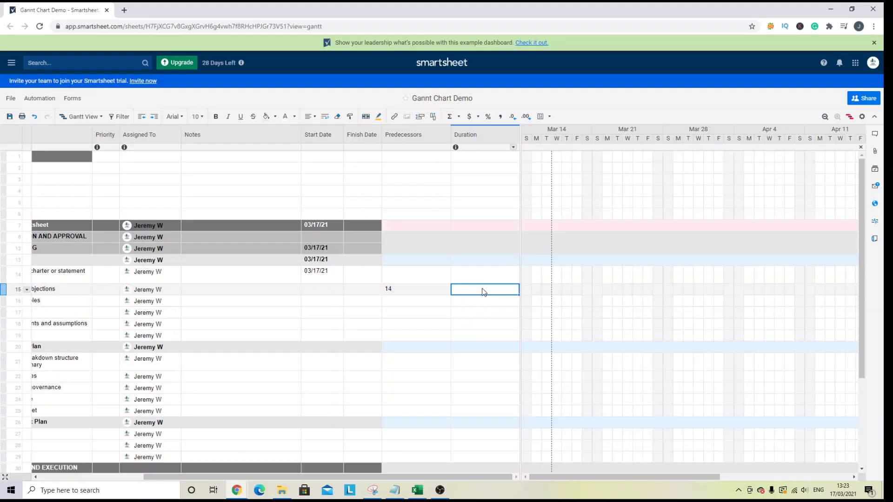
{"action": "key", "text": "Left"}
{"action": "key", "text": "BackSpace"}
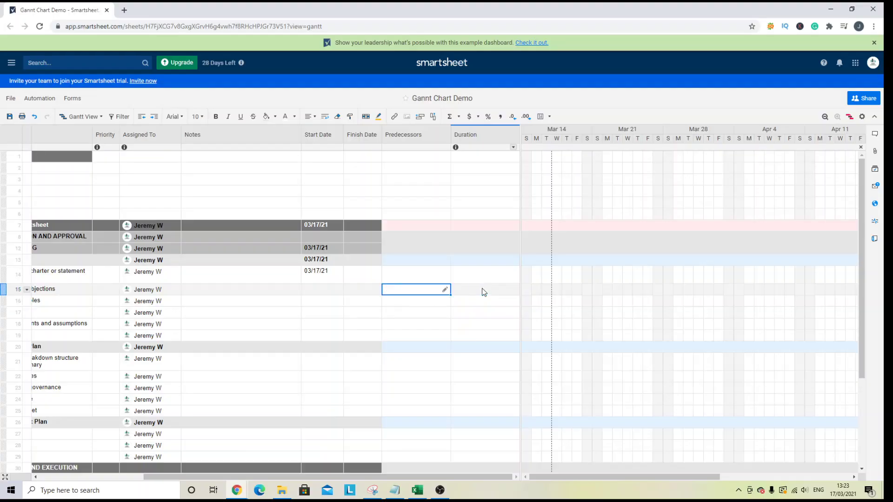
Keep the charter review start at 03/17/21 and give it a 3-day duration
{"action": "left_click", "coordinate": [336, 277]}
{"action": "left_click", "coordinate": [338, 272]}
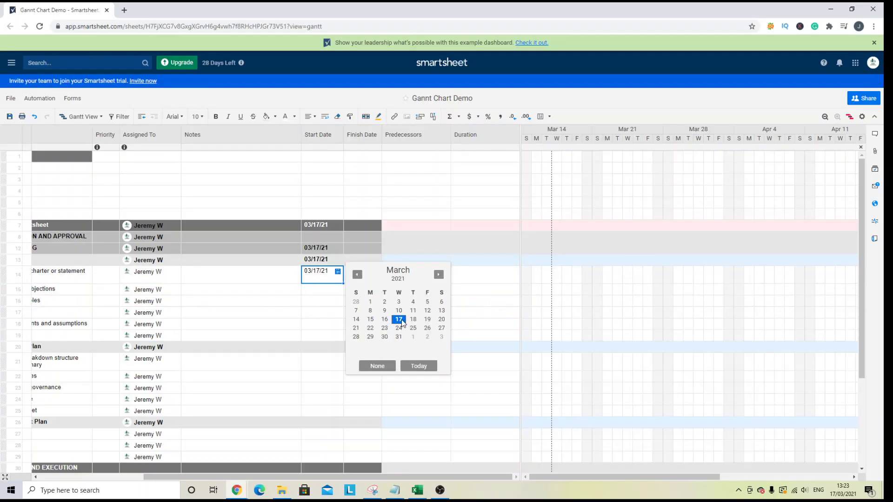
{"action": "left_click", "coordinate": [399, 319]}
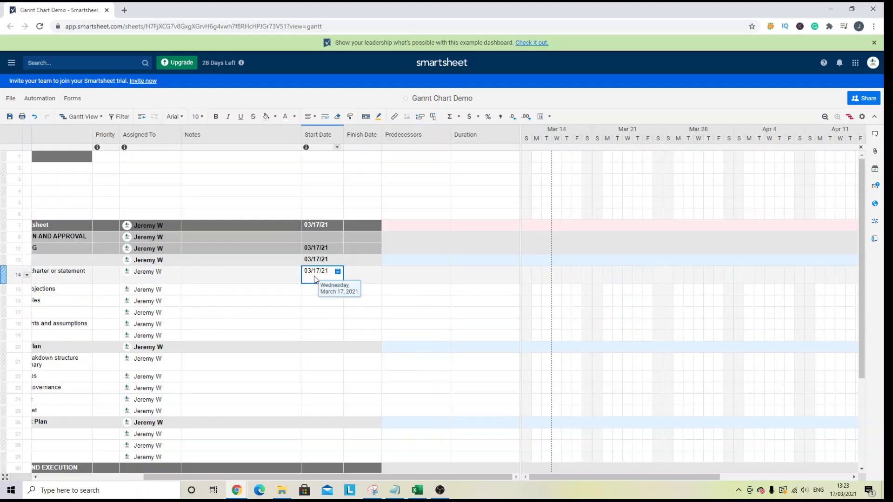
{"action": "left_click", "coordinate": [489, 282]}
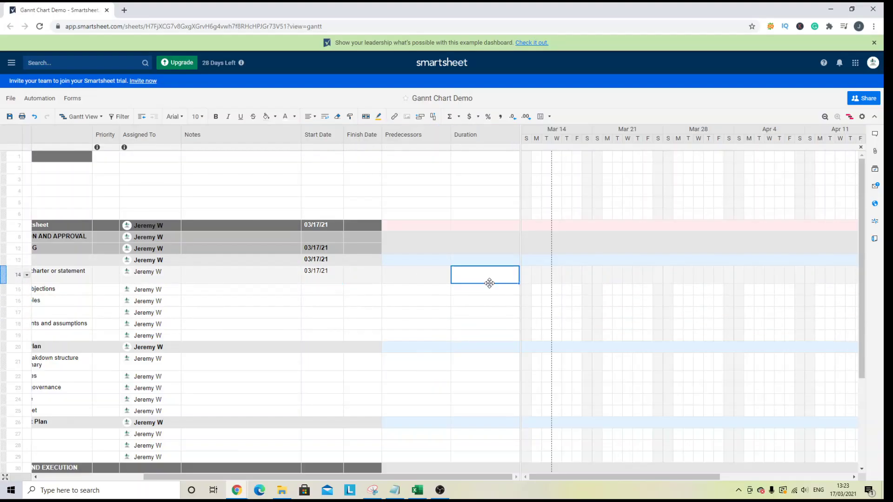
{"action": "type", "text": "3"}
{"action": "key", "text": "Return"}
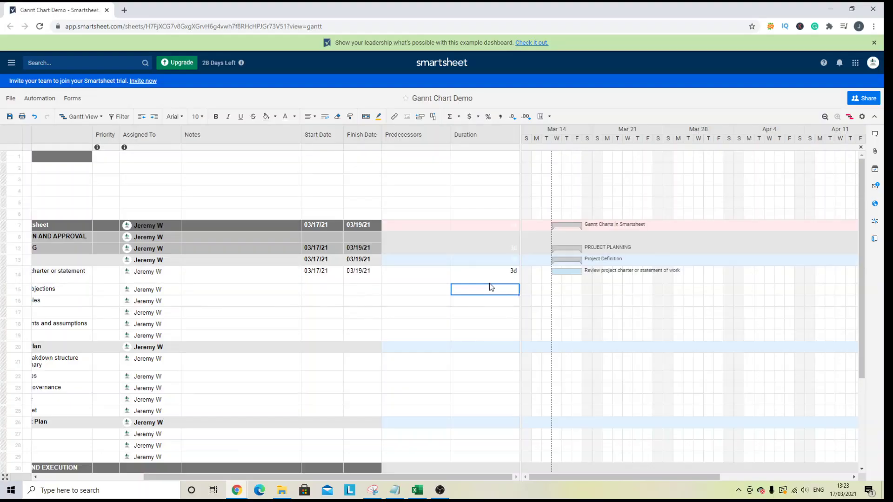
{"action": "left_click_drag", "start_coordinate": [326, 278], "coordinate": [353, 274]}
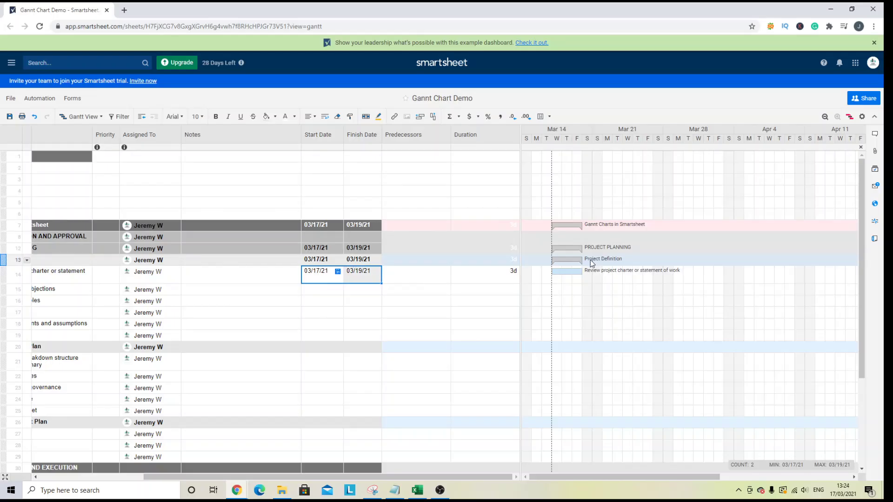
Enter durations of 10 days for row 15 and 15 days for row 16
{"action": "left_click", "coordinate": [512, 290]}
{"action": "type", "text": "10"}
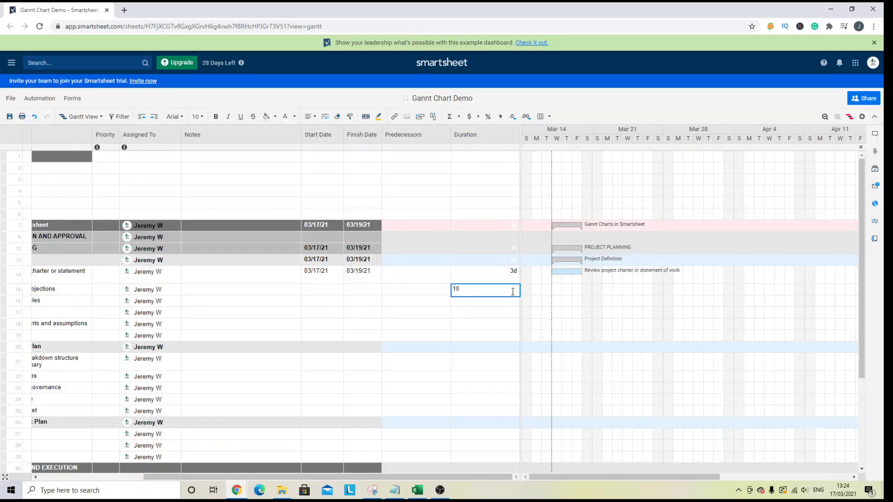
{"action": "key", "text": "Return"}
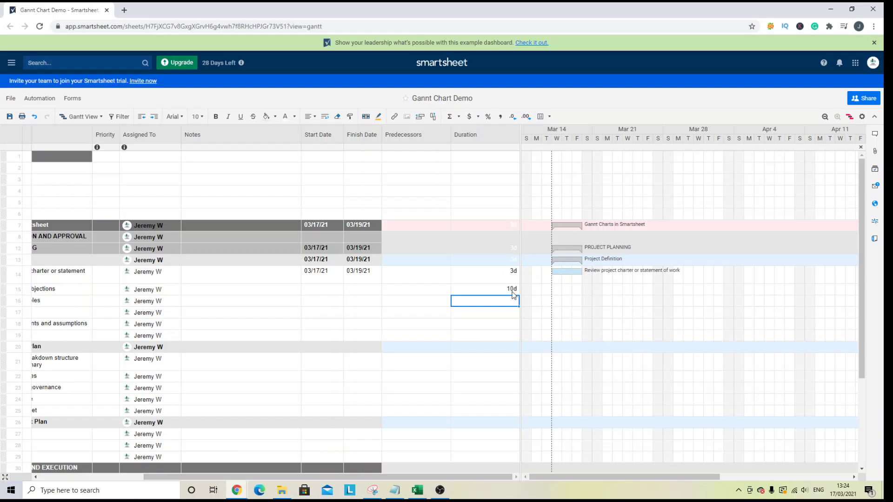
{"action": "type", "text": "15"}
{"action": "key", "text": "Return"}
Set Define project objections to start on 03/19/21, leaving row 16's start date unset
{"action": "left_click", "coordinate": [311, 279]}
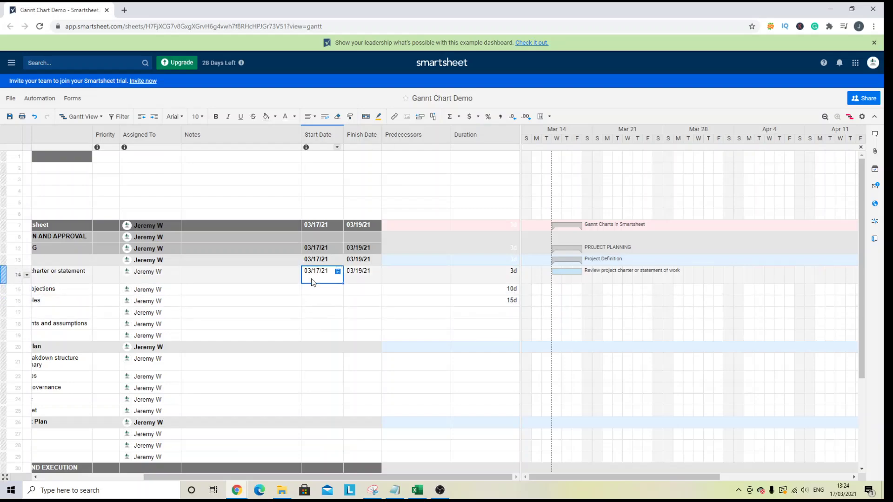
{"action": "left_click", "coordinate": [332, 286]}
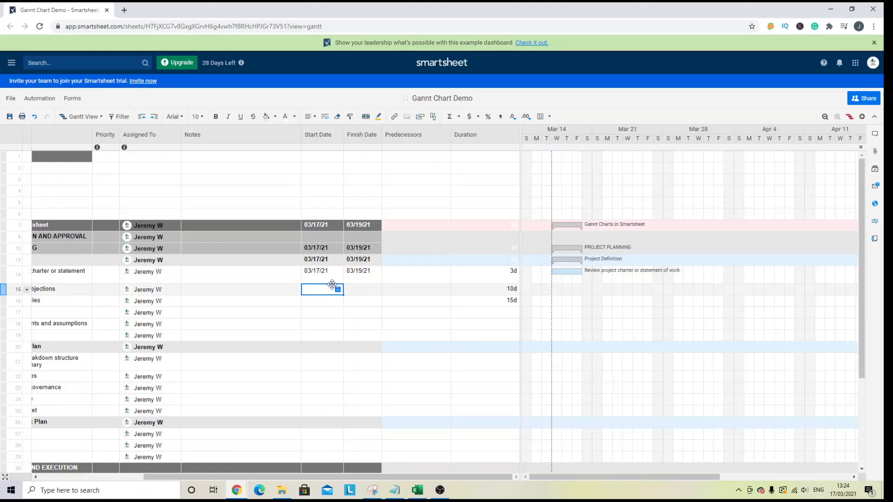
{"action": "left_click", "coordinate": [338, 289]}
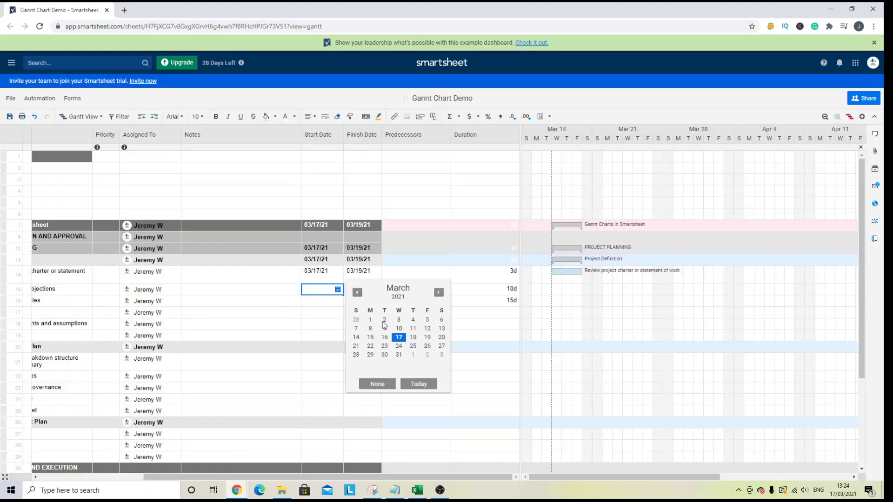
{"action": "left_click", "coordinate": [425, 337]}
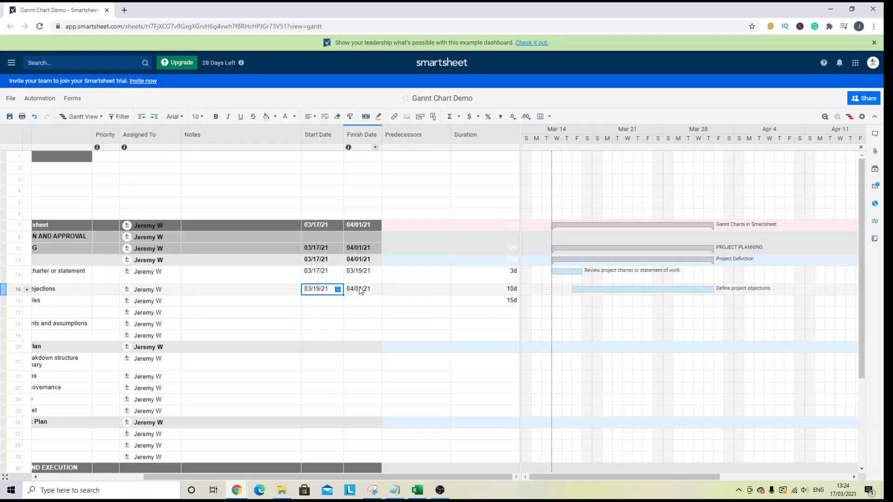
{"action": "left_click", "coordinate": [331, 301]}
{"action": "left_click", "coordinate": [337, 301]}
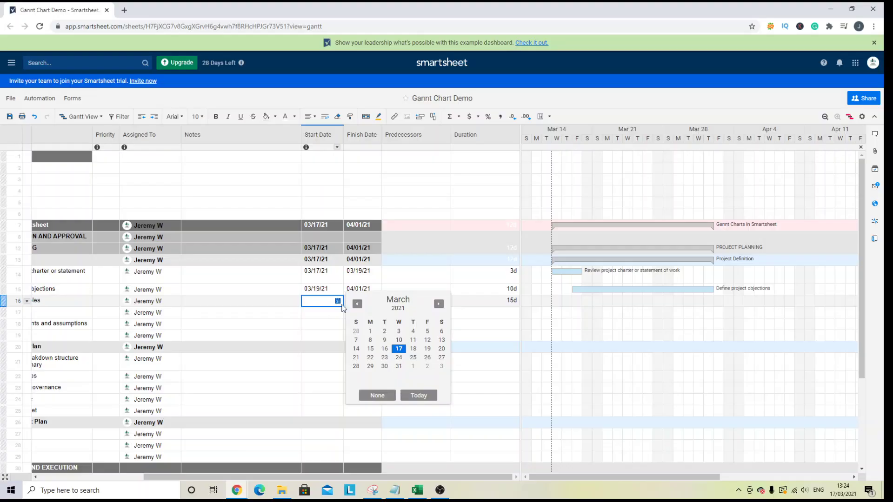
{"action": "left_click", "coordinate": [325, 325]}
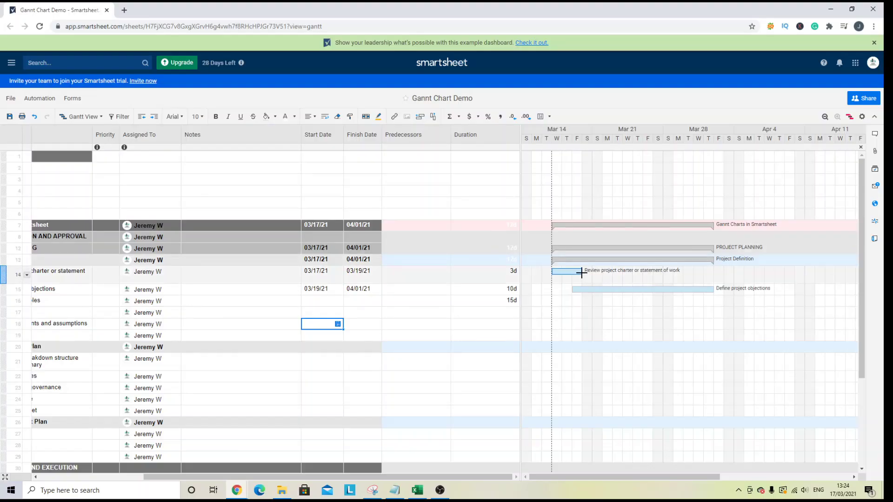
Link row 15's task to follow row 14's task and check row 15's finish date
{"action": "left_click_drag", "start_coordinate": [581, 272], "coordinate": [572, 289]}
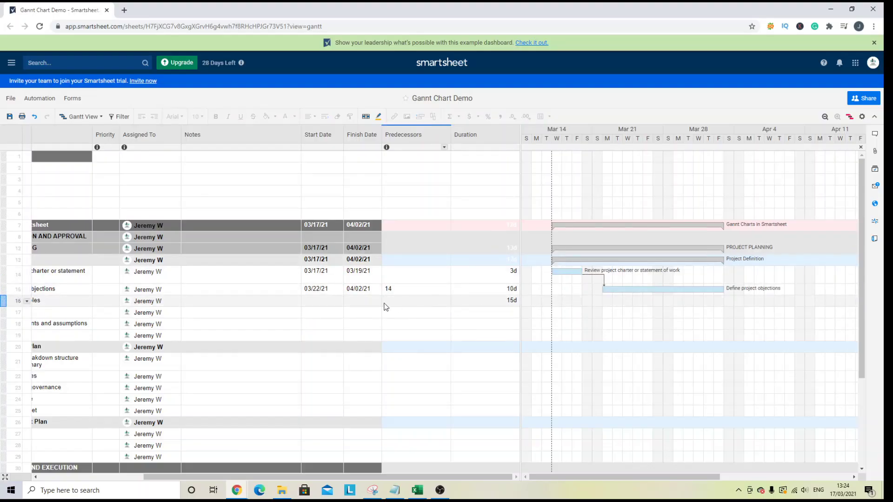
{"action": "left_click", "coordinate": [321, 300]}
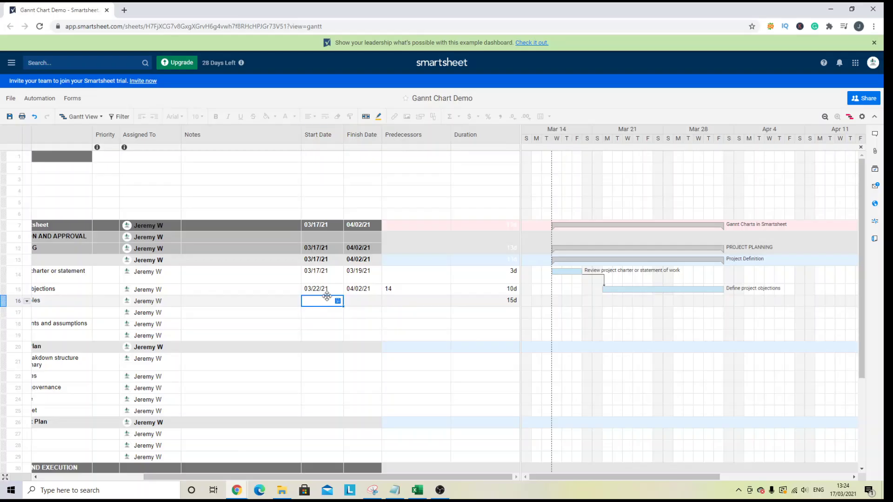
{"action": "left_click", "coordinate": [354, 289]}
{"action": "left_click", "coordinate": [368, 289]}
{"action": "left_click", "coordinate": [370, 290]}
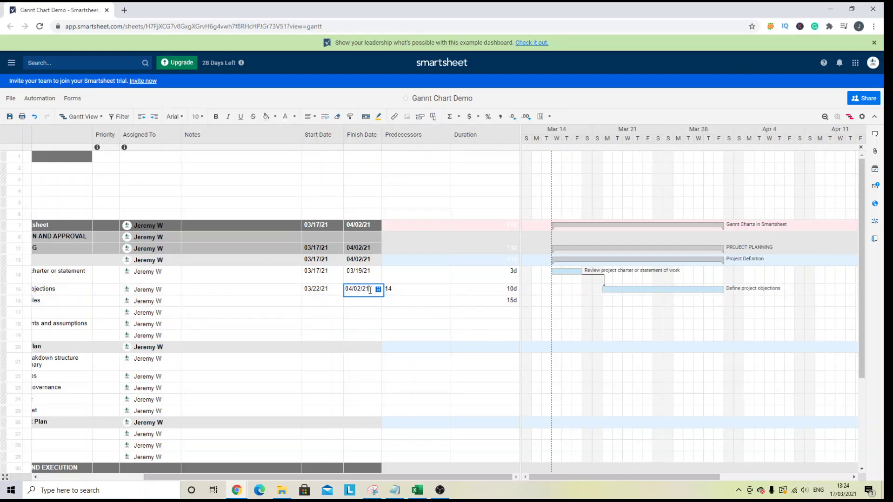
{"action": "left_click", "coordinate": [378, 289]}
Start row 16 on April 3 and link it to follow row 15, ending 04/23/21
{"action": "left_click", "coordinate": [334, 299]}
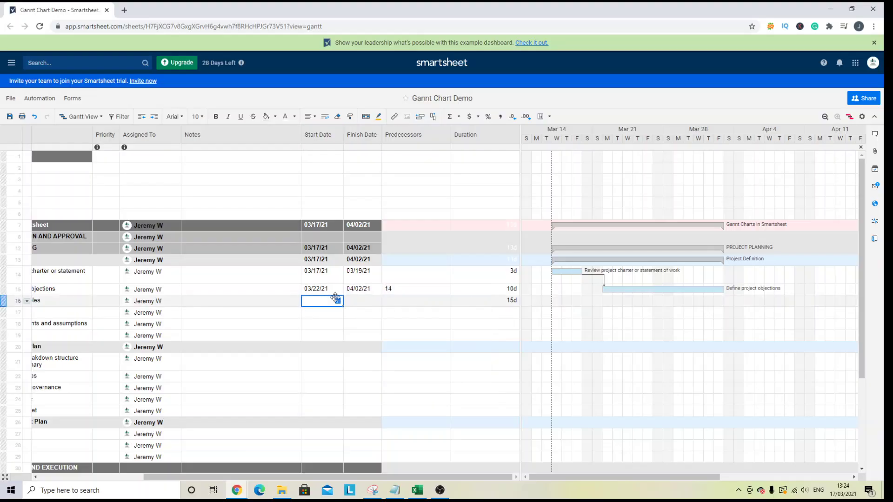
{"action": "left_click", "coordinate": [337, 300]}
{"action": "left_click", "coordinate": [439, 304]}
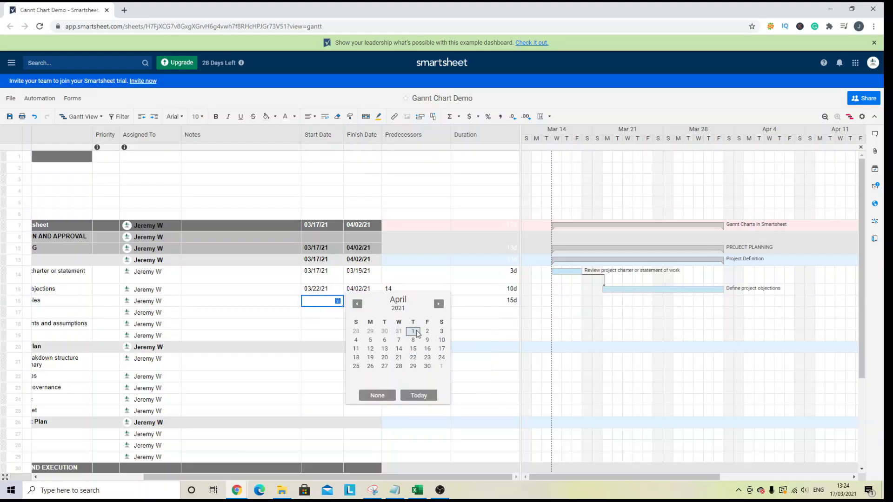
{"action": "left_click", "coordinate": [441, 331]}
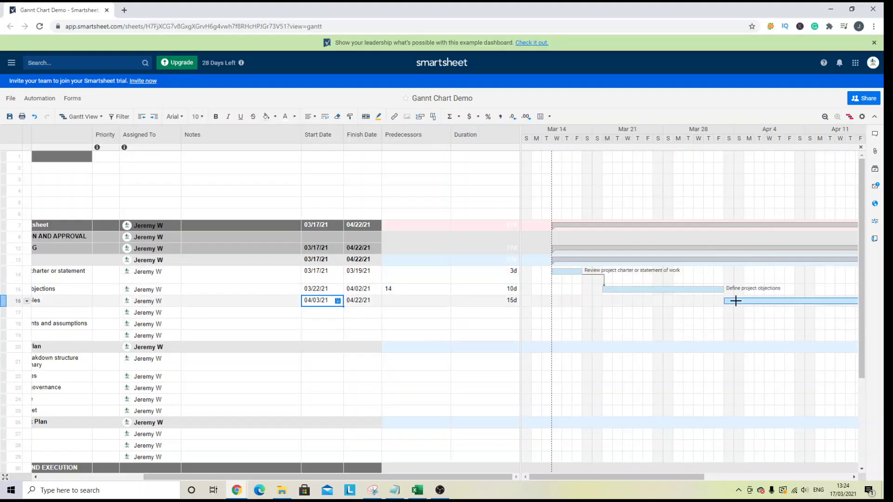
{"action": "left_click_drag", "start_coordinate": [721, 287], "coordinate": [725, 297]}
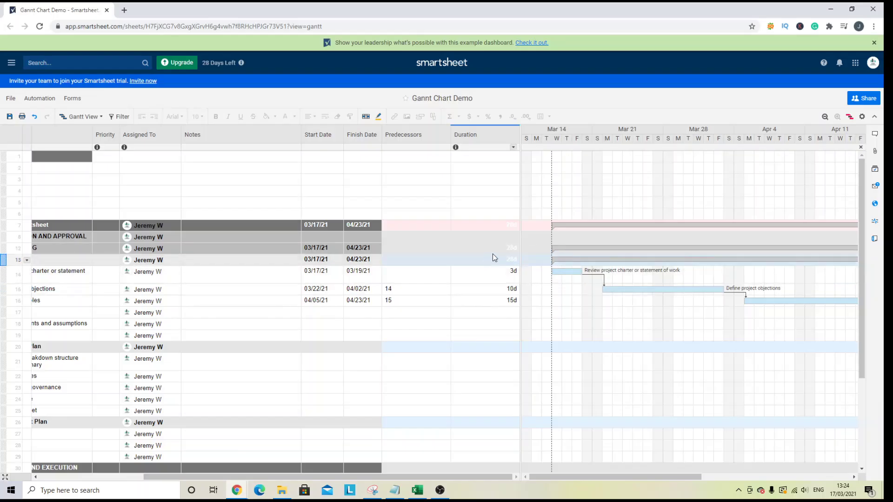
Insert a new '% Complete' column to the right of Duration
{"action": "right_click", "coordinate": [473, 139]}
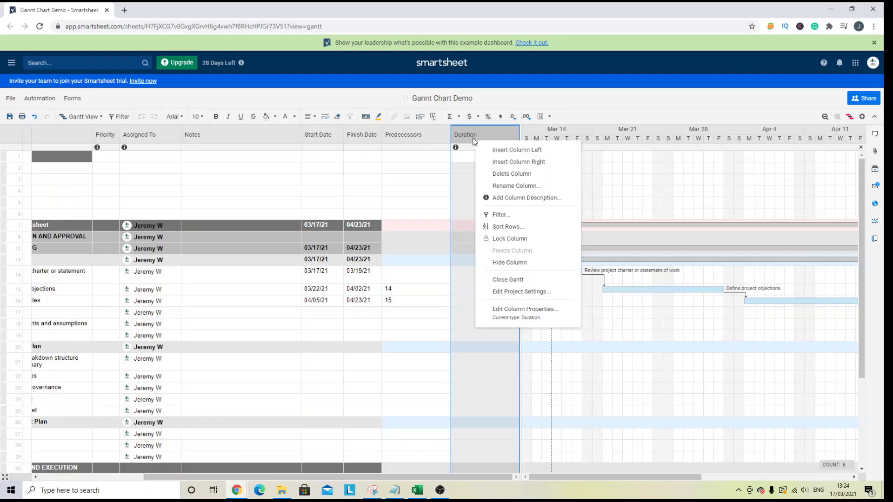
{"action": "left_click", "coordinate": [490, 163]}
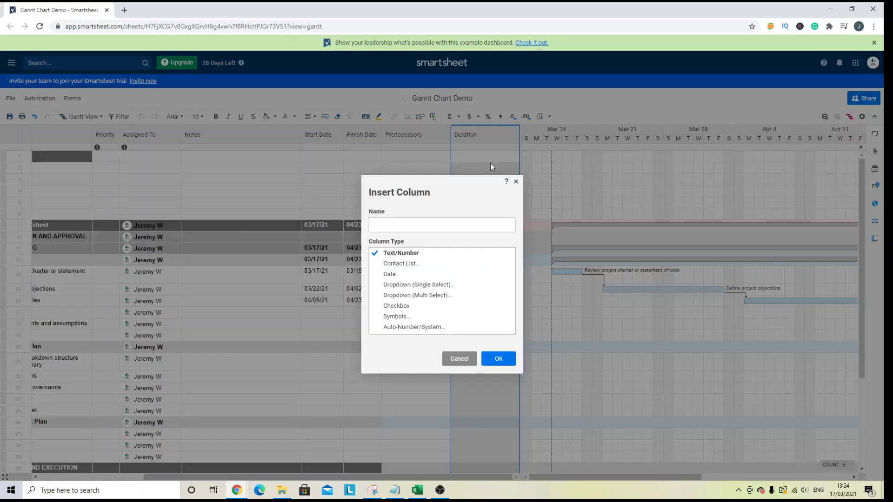
{"action": "type", "text": "%"}
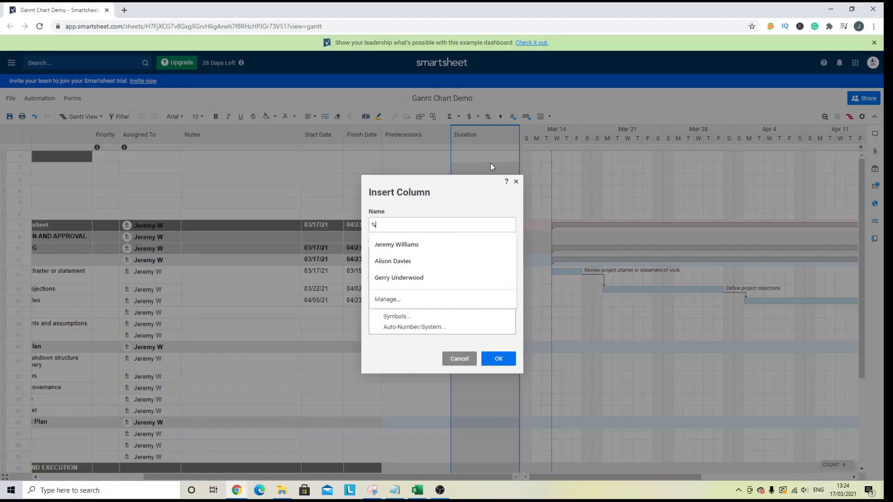
{"action": "type", "text": " Comp"}
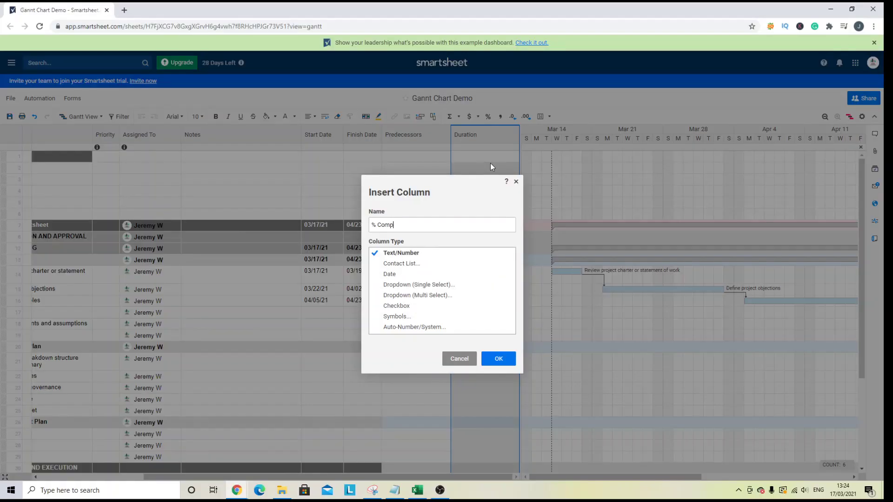
{"action": "type", "text": "lete"}
{"action": "left_click", "coordinate": [496, 358]}
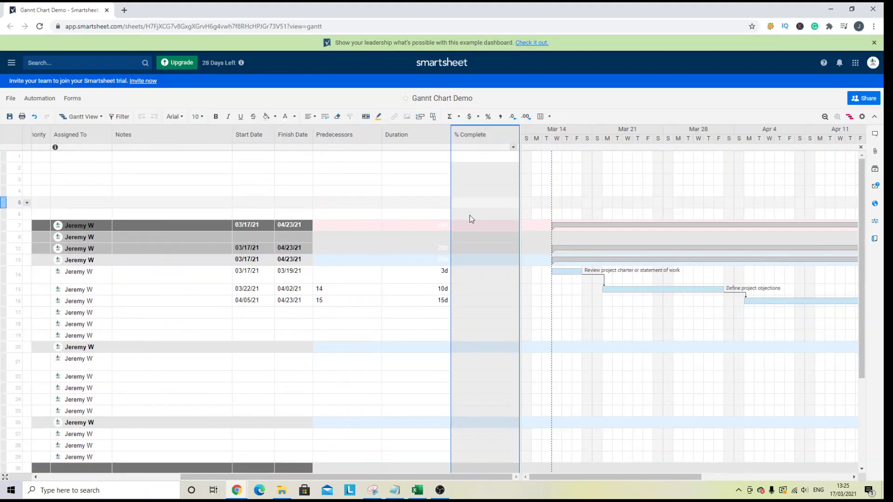
Enter 100, 75 and 35 as the % Complete values for rows 14–16
{"action": "left_click", "coordinate": [476, 275]}
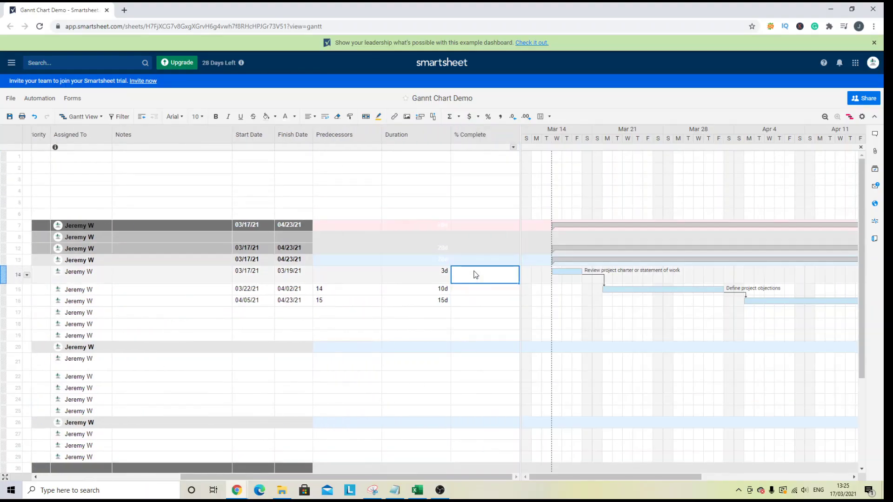
{"action": "type", "text": "100"}
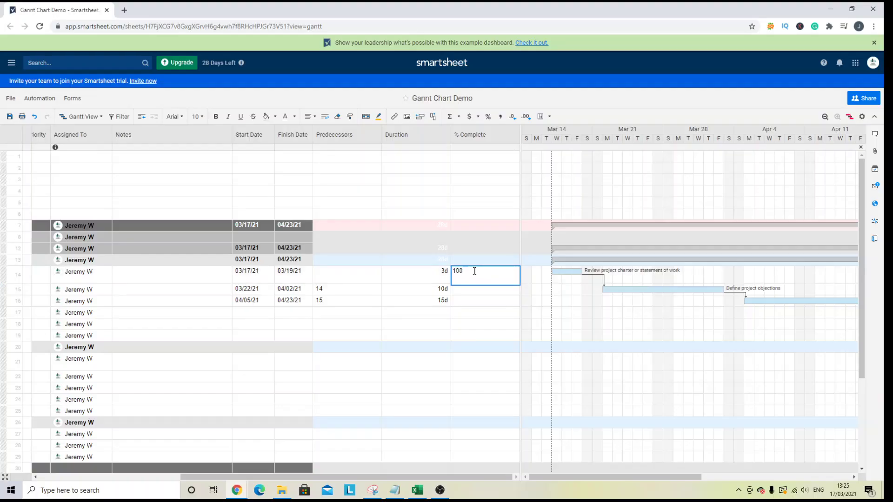
{"action": "key", "text": "Return"}
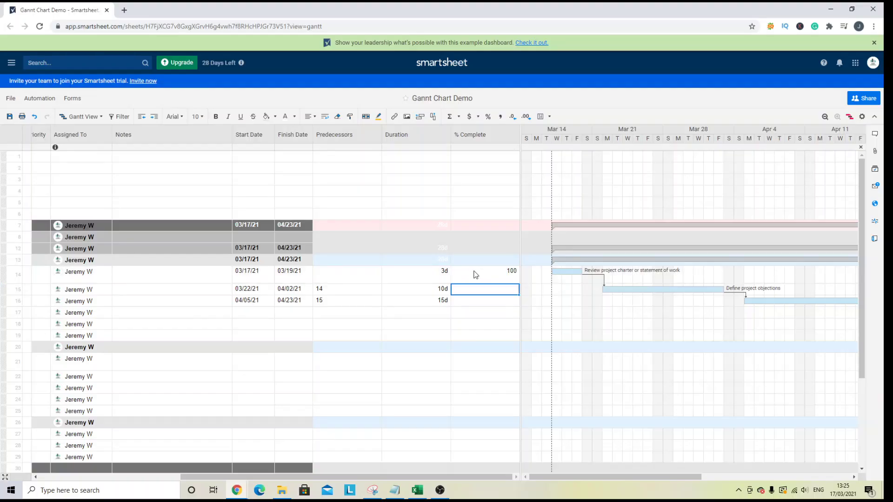
{"action": "type", "text": "75"}
{"action": "key", "text": "Return"}
{"action": "type", "text": "35"}
{"action": "key", "text": "Return"}
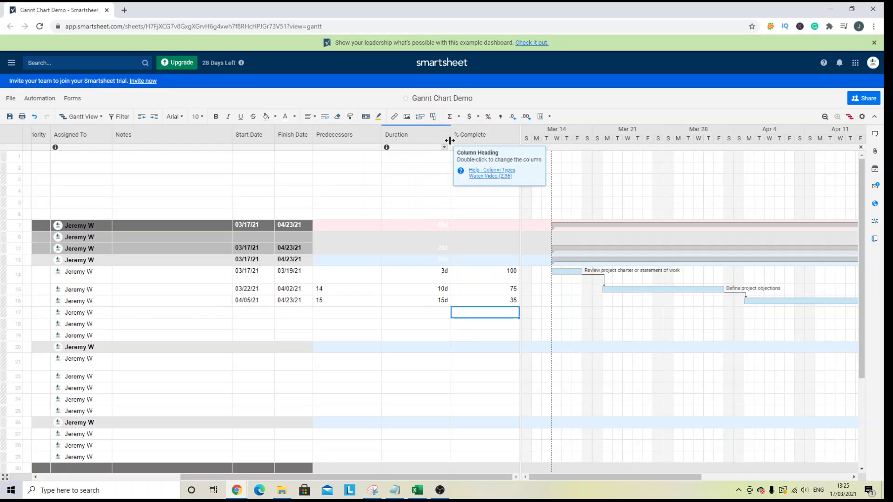
Apply percent formatting to the whole % Complete column
{"action": "left_click_drag", "start_coordinate": [483, 271], "coordinate": [474, 302]}
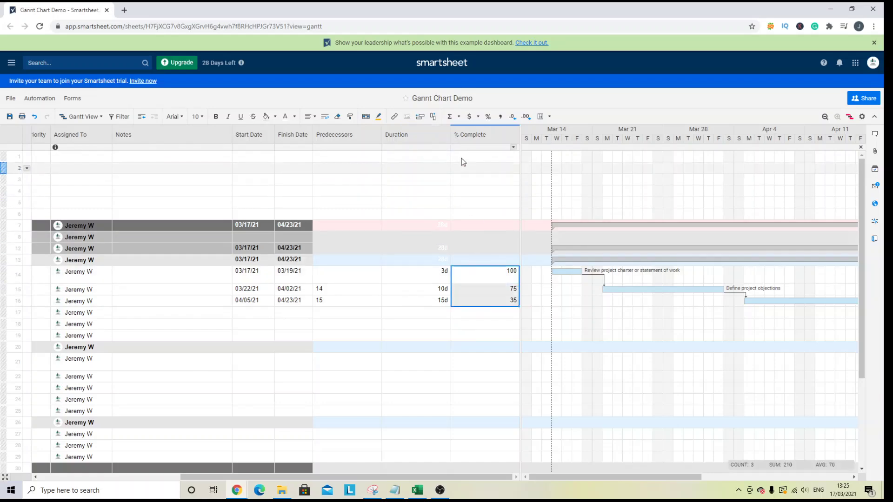
{"action": "left_click", "coordinate": [465, 133]}
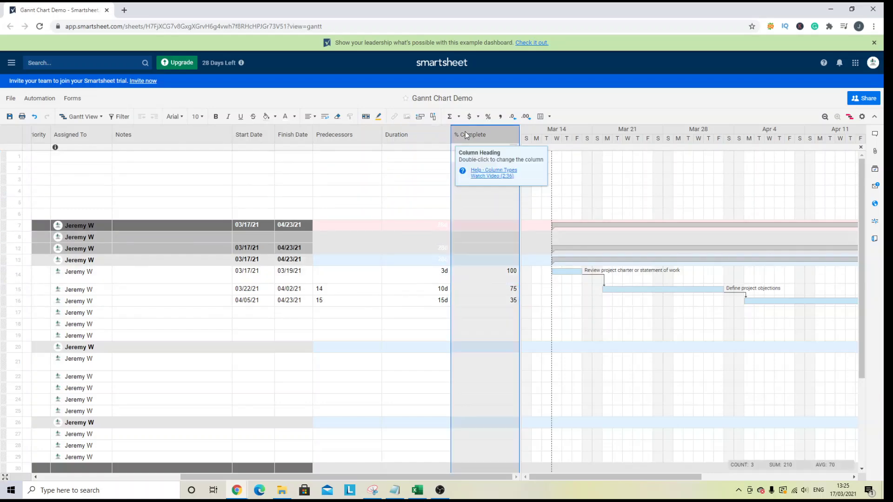
{"action": "left_click", "coordinate": [490, 121]}
Re-enter 100%, 75% and 35% in rows 14–16
{"action": "left_click", "coordinate": [506, 277]}
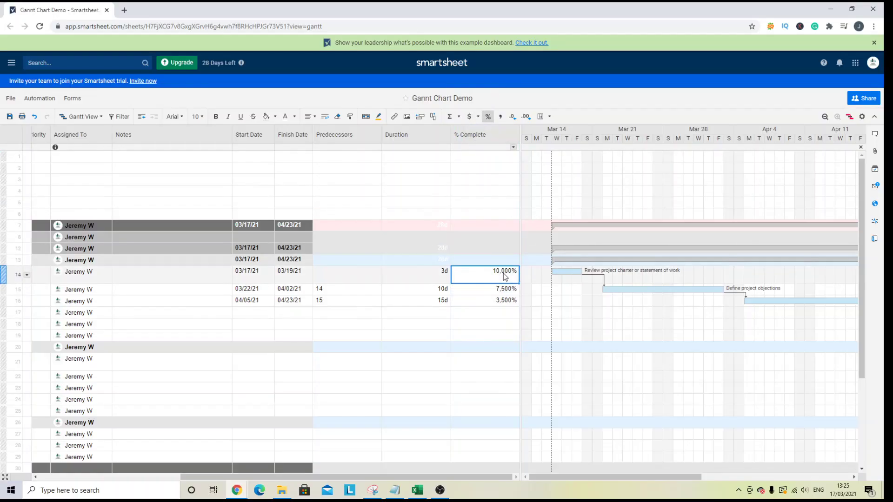
{"action": "type", "text": "100%"}
{"action": "key", "text": "Return"}
{"action": "type", "text": "75%"}
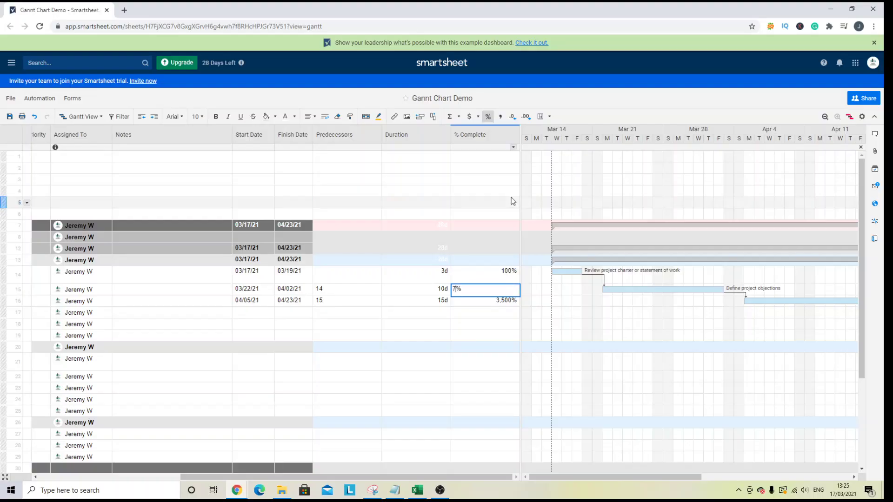
{"action": "key", "text": "Return"}
{"action": "type", "text": "35%"}
{"action": "key", "text": "Return"}
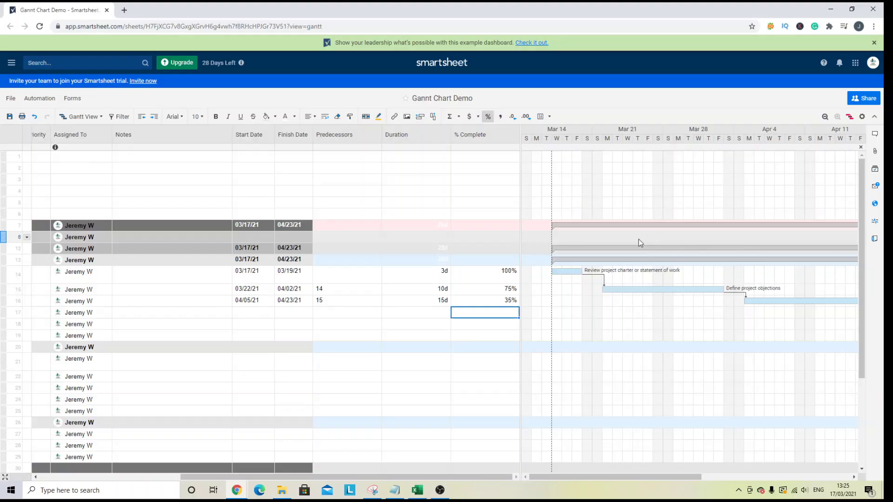
In Project Settings, choose % Complete as the progress column and confirm
{"action": "left_click", "coordinate": [862, 117]}
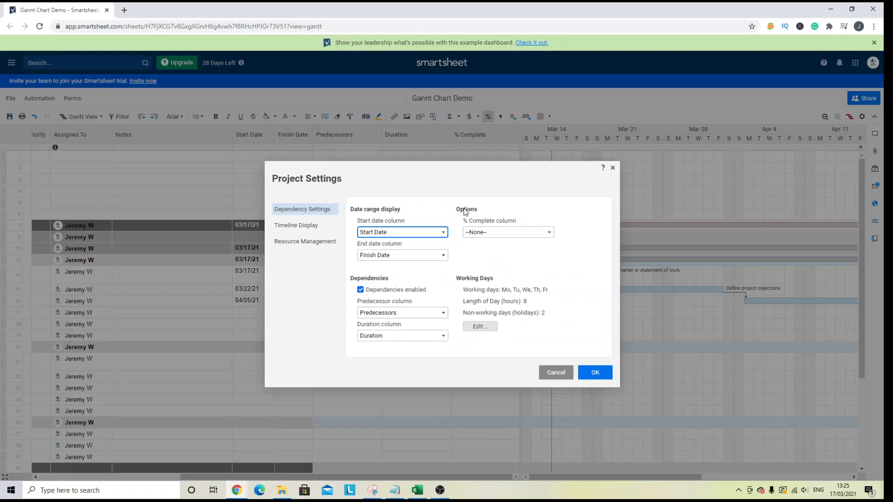
{"action": "left_click", "coordinate": [488, 233]}
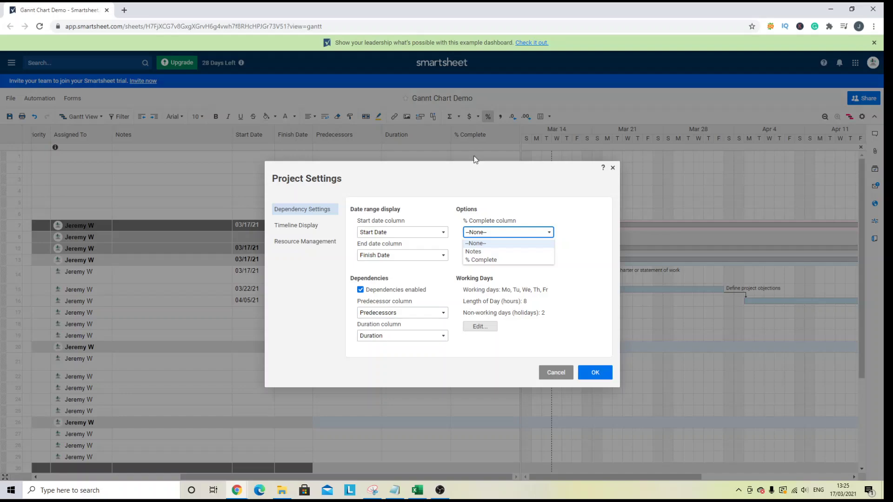
{"action": "left_click", "coordinate": [482, 261]}
{"action": "left_click", "coordinate": [595, 375]}
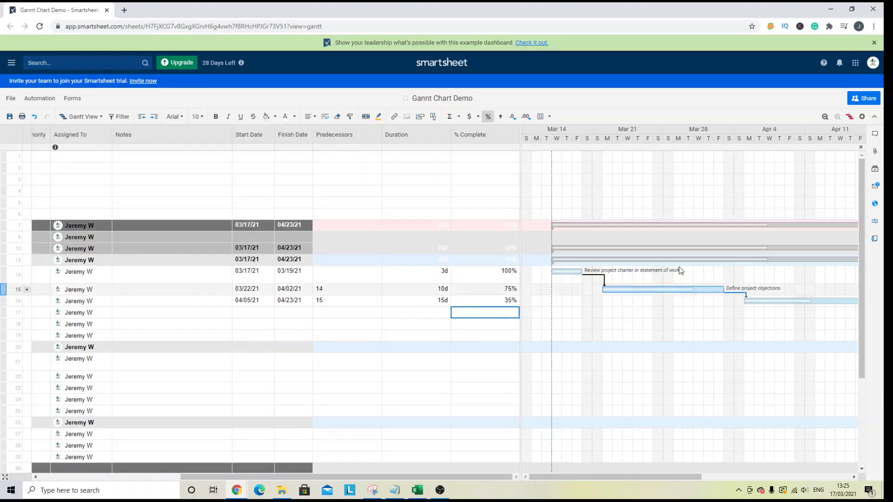
Set the charter review task's % Complete to 50%, correcting an initial 25% entry
{"action": "left_click", "coordinate": [509, 279]}
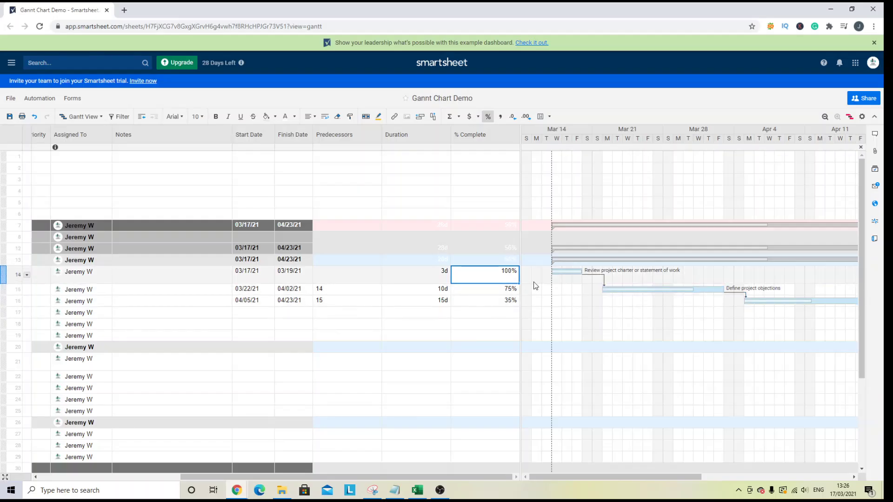
{"action": "type", "text": "25"}
{"action": "key", "text": "Return"}
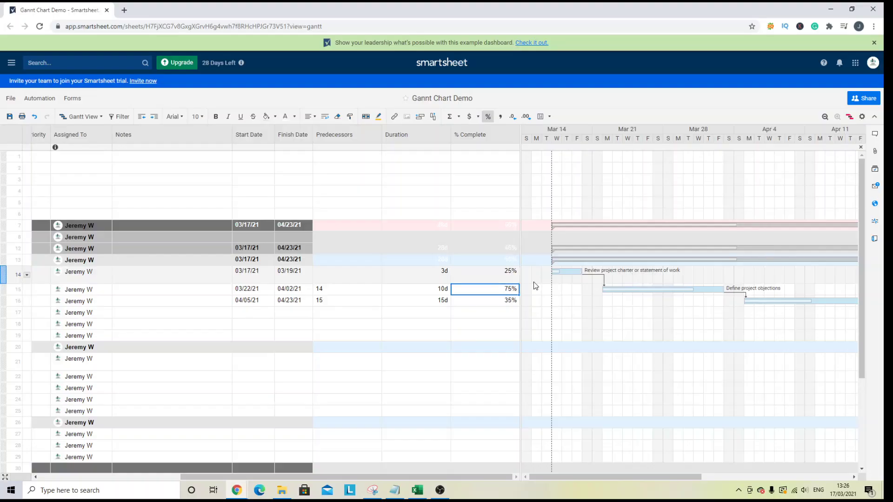
{"action": "left_click", "coordinate": [503, 273]}
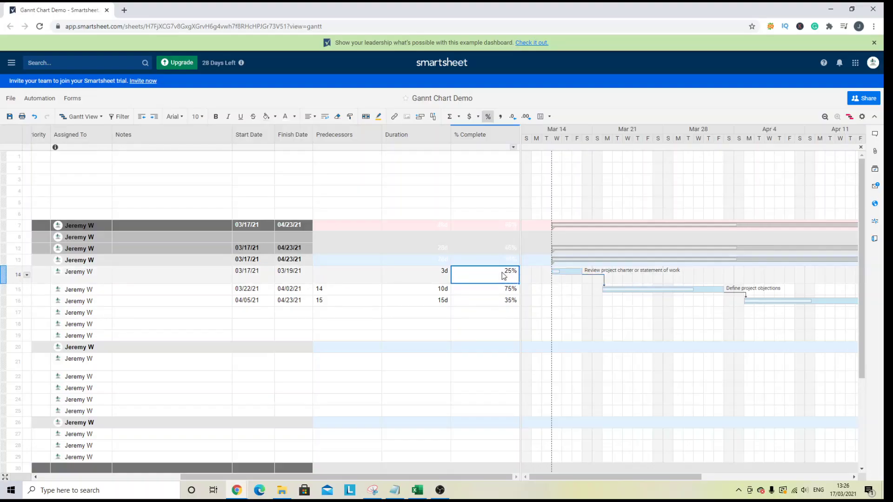
{"action": "type", "text": "50"}
{"action": "key", "text": "Return"}
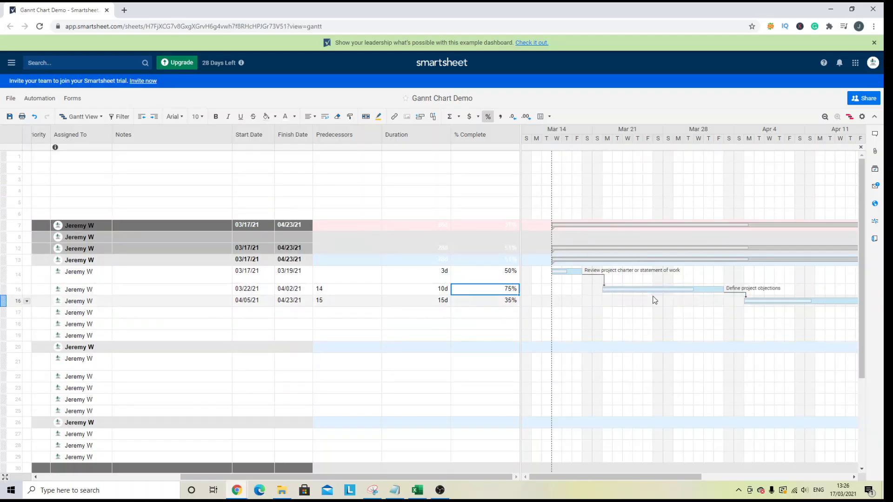
{"action": "left_click", "coordinate": [851, 119]}
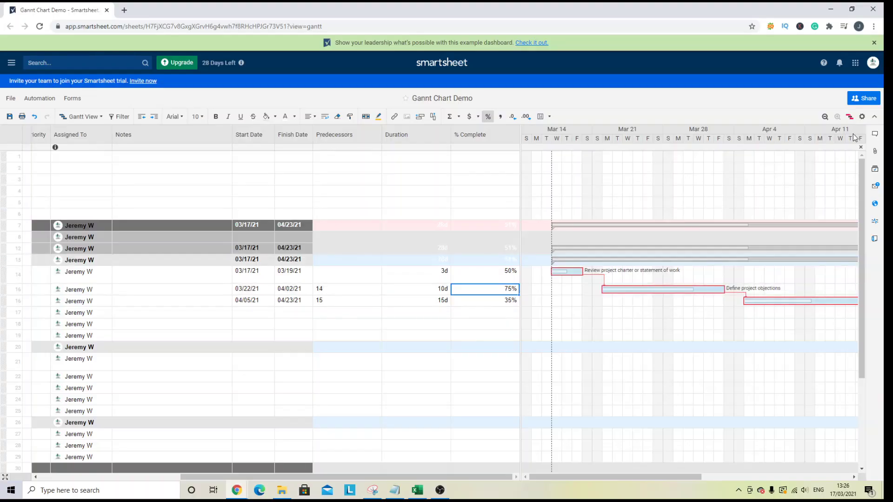
{"action": "left_click", "coordinate": [852, 118]}
{"action": "left_click", "coordinate": [852, 118]}
{"action": "left_click", "coordinate": [853, 117]}
{"action": "left_click", "coordinate": [853, 118]}
{"action": "left_click", "coordinate": [853, 118]}
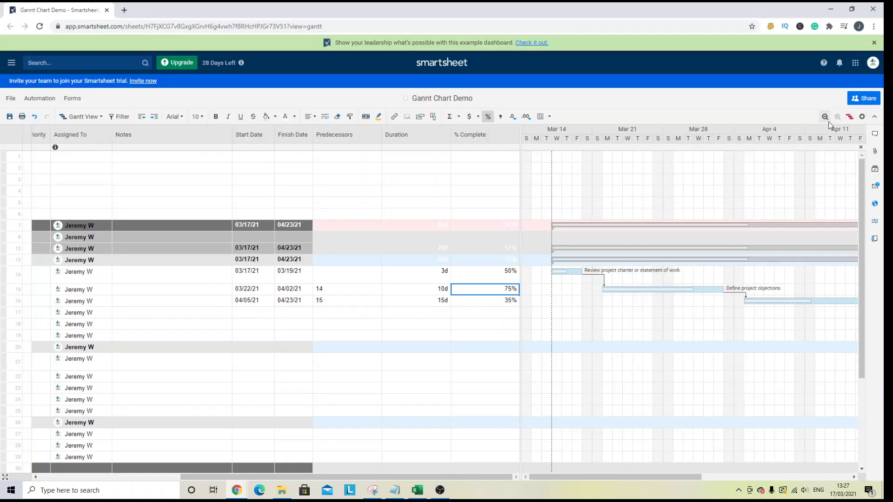
{"action": "left_click", "coordinate": [863, 117]}
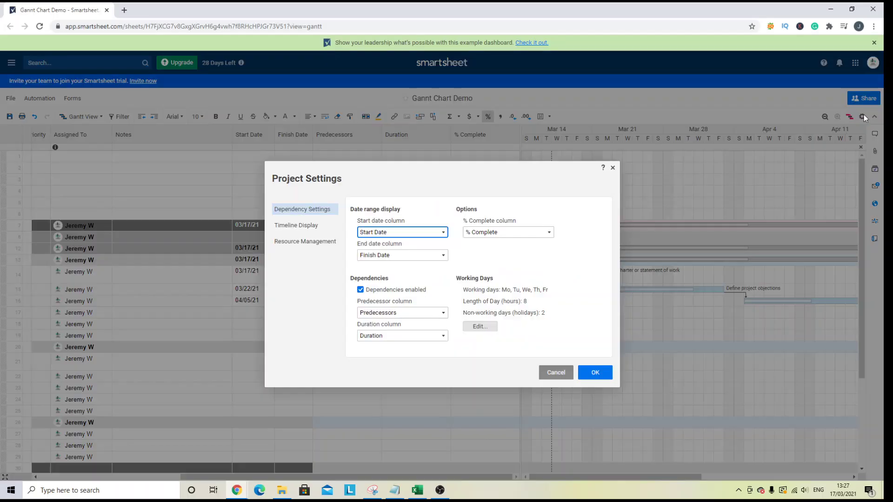
{"action": "left_click", "coordinate": [287, 241]}
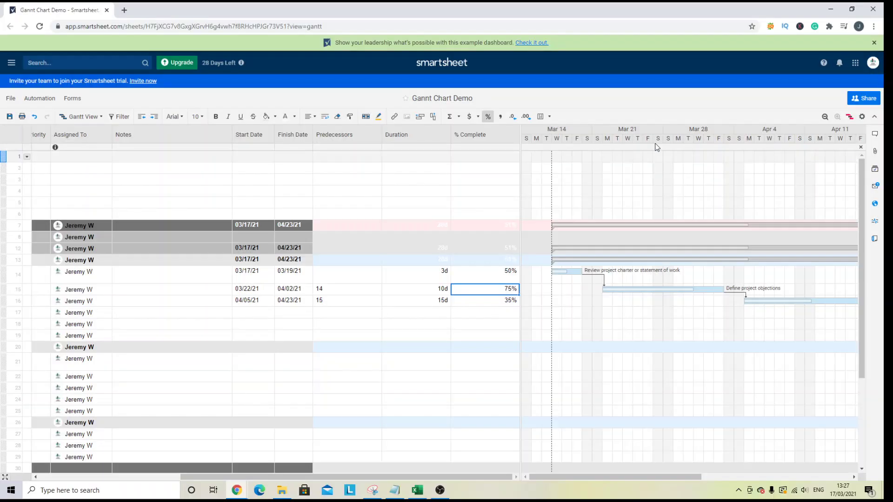
{"action": "left_click", "coordinate": [614, 168]}
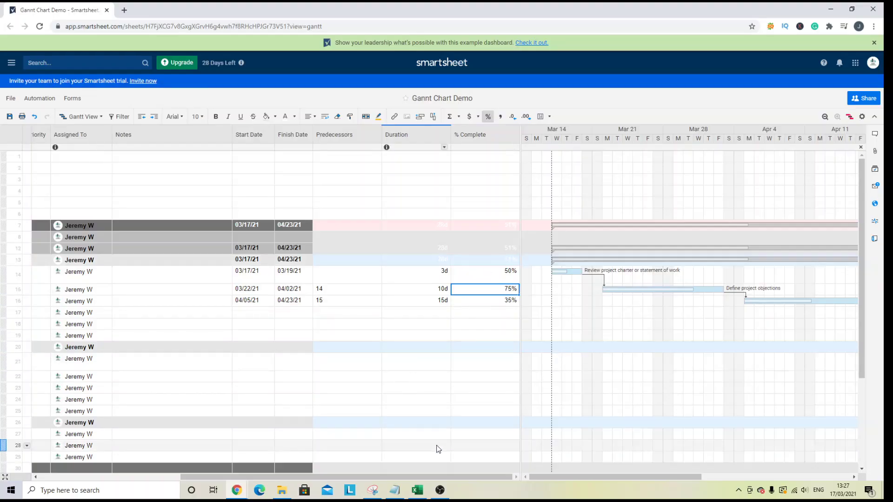
Scroll the grid left and widen it to reveal Task Name through % Complete
{"action": "left_click_drag", "start_coordinate": [320, 476], "coordinate": [180, 467]}
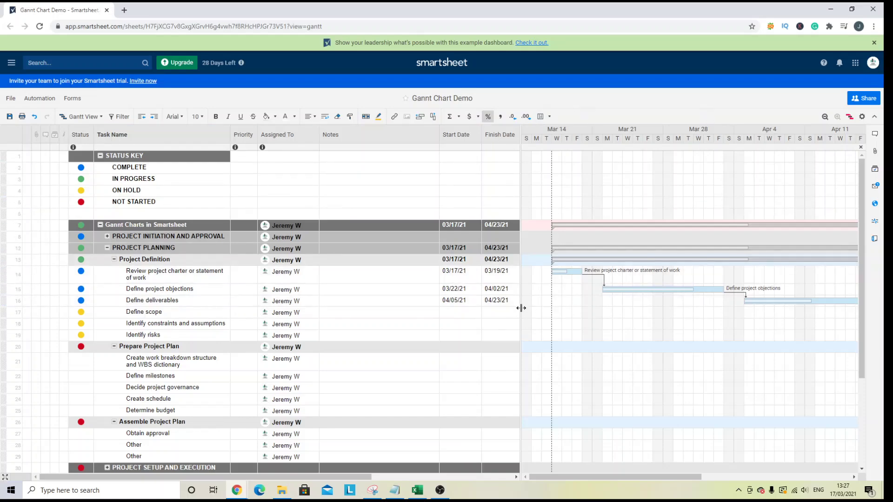
{"action": "left_click_drag", "start_coordinate": [520, 308], "coordinate": [705, 310]}
{"action": "left_click_drag", "start_coordinate": [176, 253], "coordinate": [168, 278]}
{"action": "left_click", "coordinate": [170, 254]}
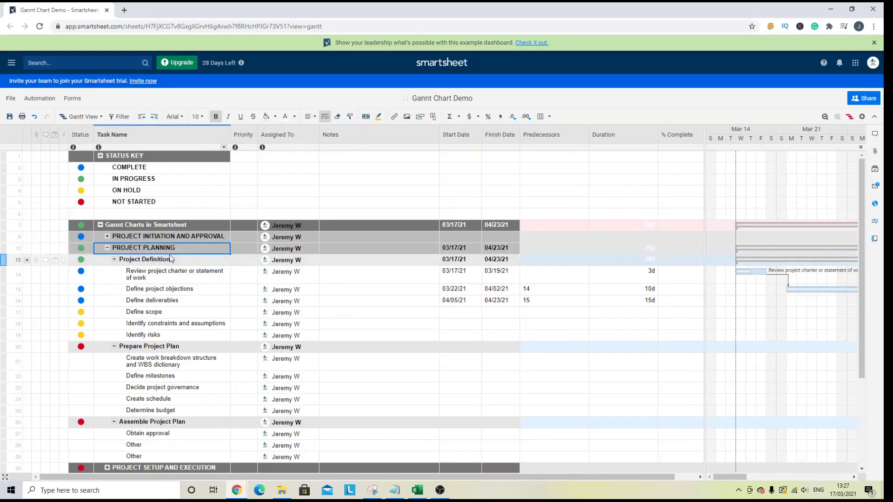
{"action": "left_click", "coordinate": [160, 262]}
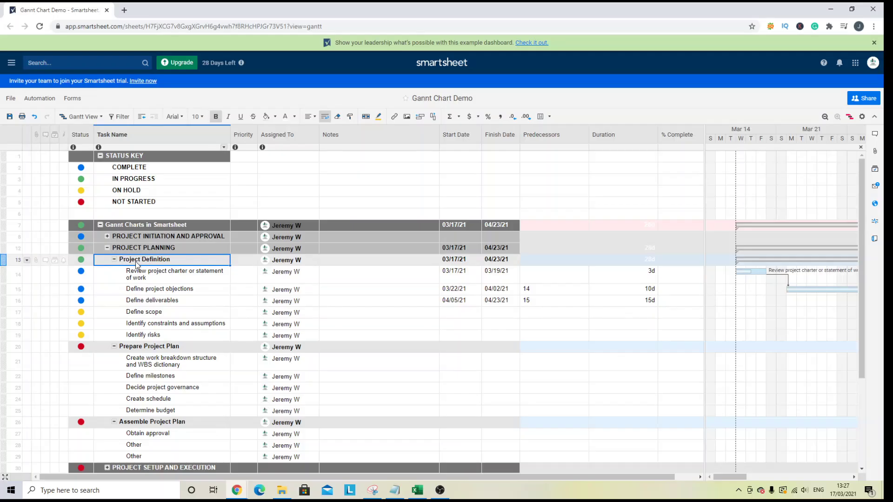
Inspect the Review project charter task and Project Definition's start date and duration
{"action": "left_click", "coordinate": [159, 275]}
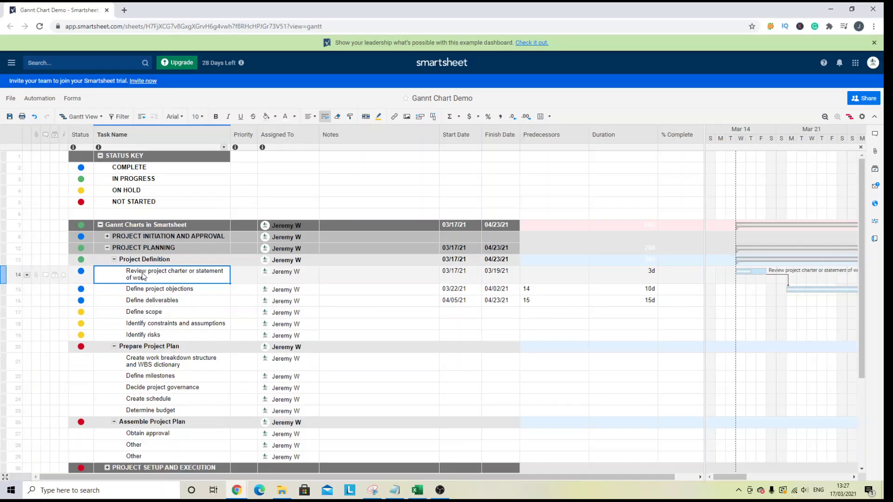
{"action": "left_click_drag", "start_coordinate": [143, 277], "coordinate": [143, 264]}
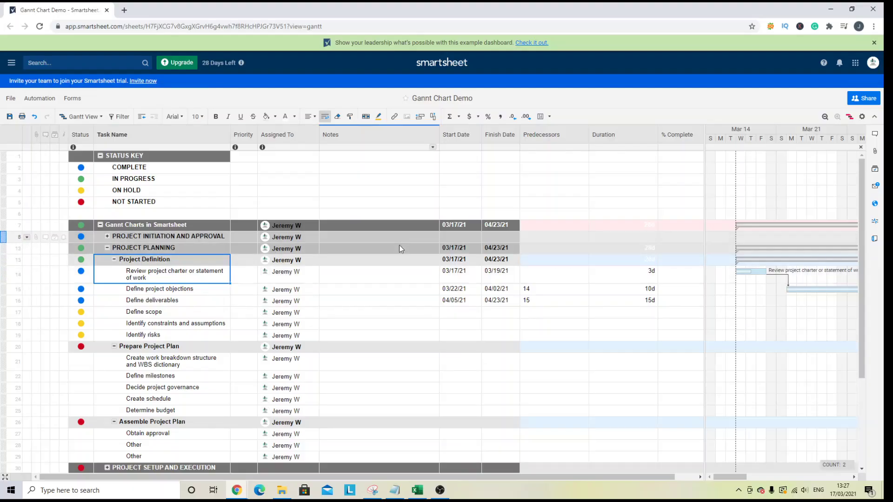
{"action": "left_click", "coordinate": [465, 274]}
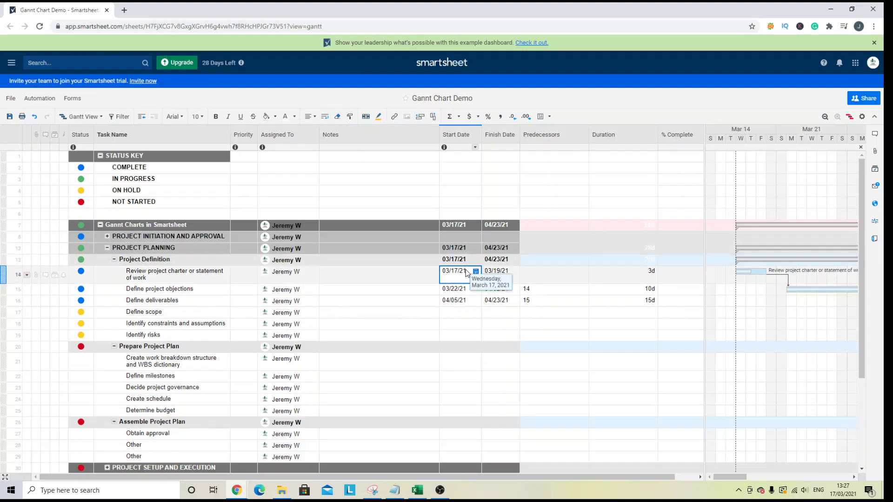
{"action": "left_click", "coordinate": [224, 260]}
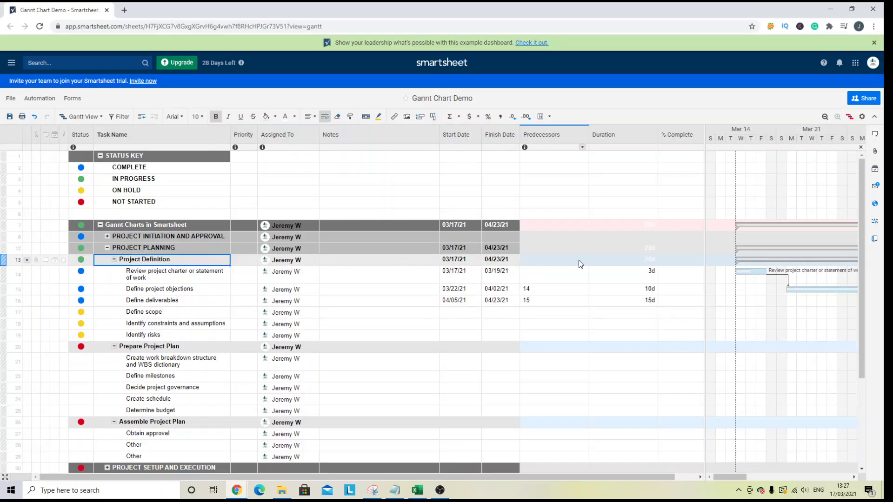
{"action": "left_click", "coordinate": [613, 262]}
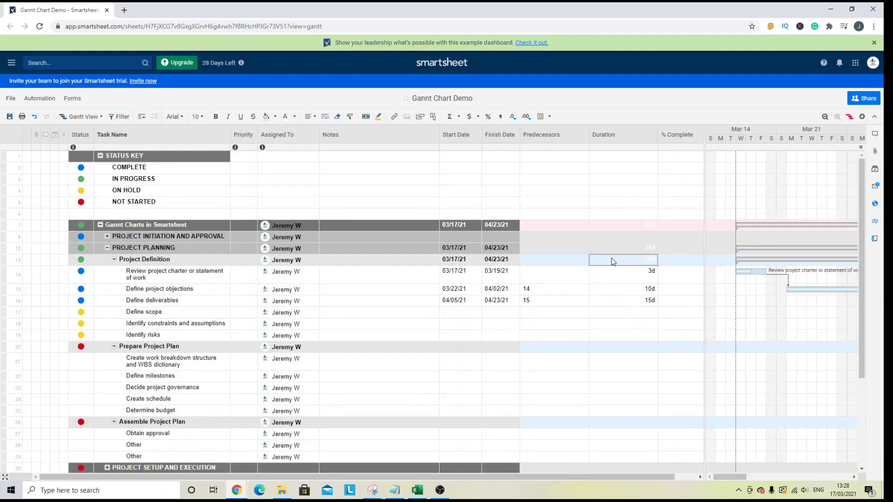
{"action": "left_click", "coordinate": [184, 275]}
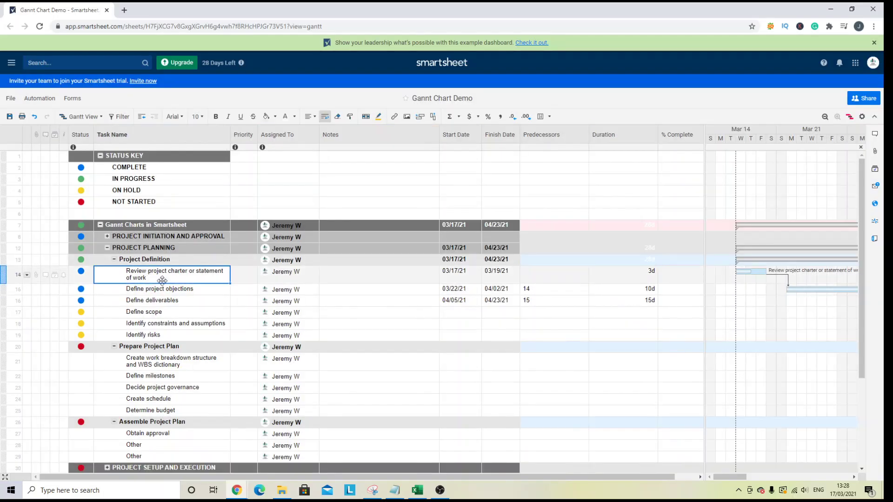
Set Define project objections' duration to 0, turning it into a milestone
{"action": "left_click", "coordinate": [165, 289]}
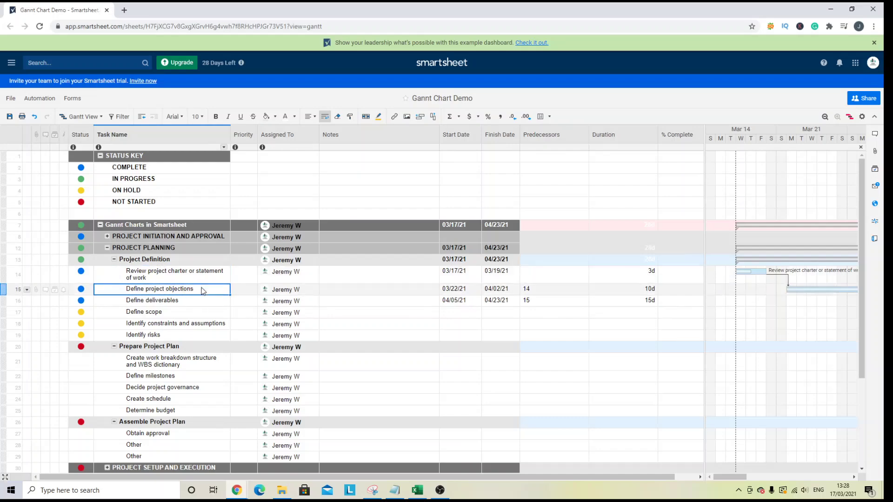
{"action": "left_click", "coordinate": [627, 288]}
{"action": "type", "text": "0"}
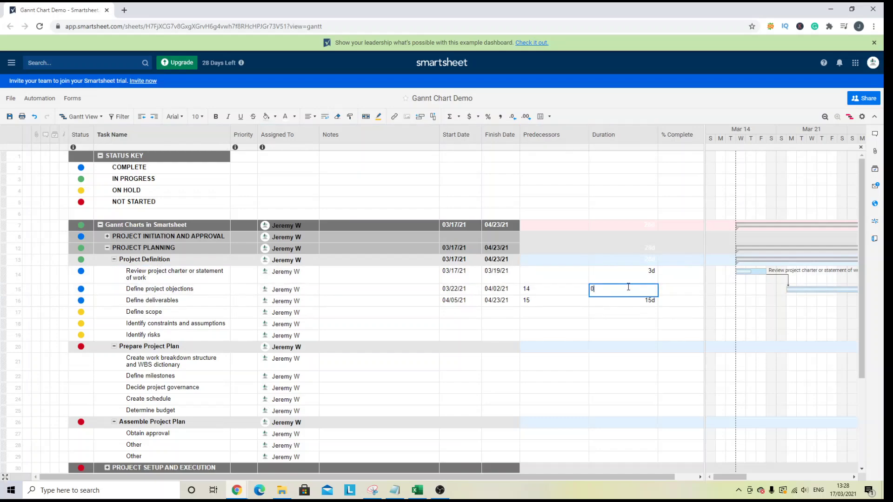
{"action": "key", "text": "Return"}
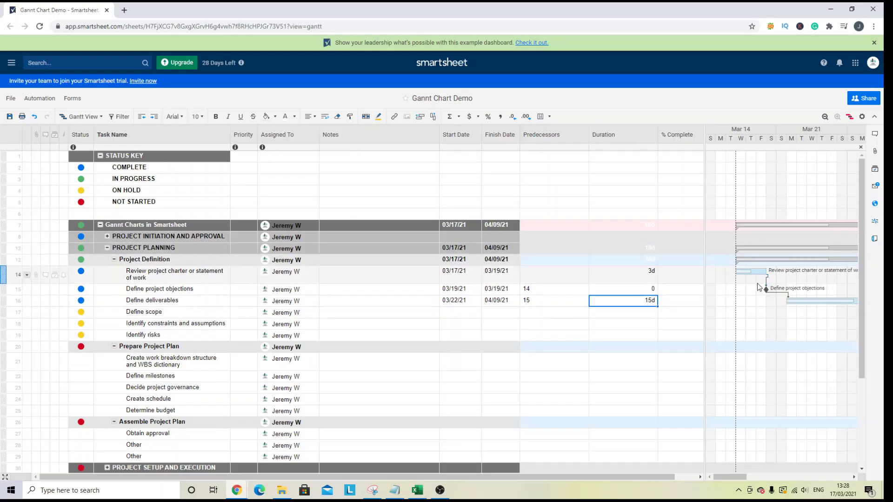
Widen the Gantt chart and set Define deliverables' duration to 0 as well
{"action": "left_click", "coordinate": [706, 321]}
{"action": "left_click_drag", "start_coordinate": [692, 327], "coordinate": [599, 338]}
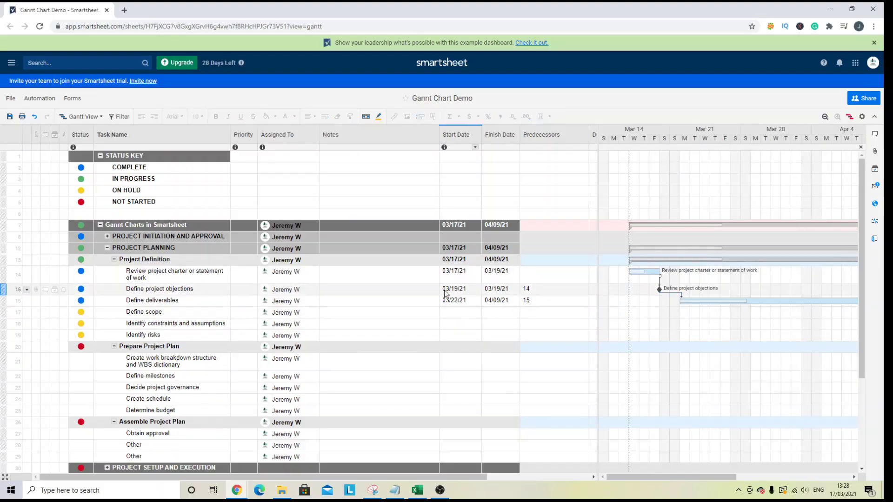
{"action": "left_click", "coordinate": [126, 287]}
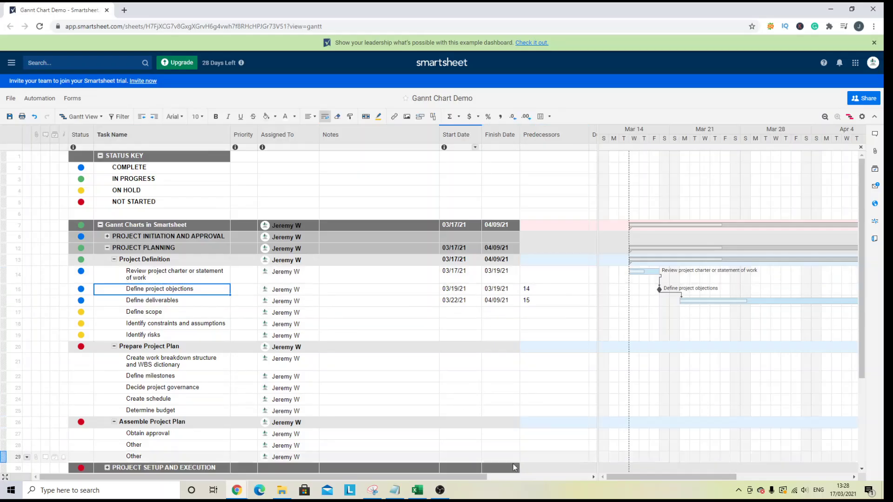
{"action": "scroll", "coordinate": [548, 470], "scroll_direction": "right", "scroll_amount": 1}
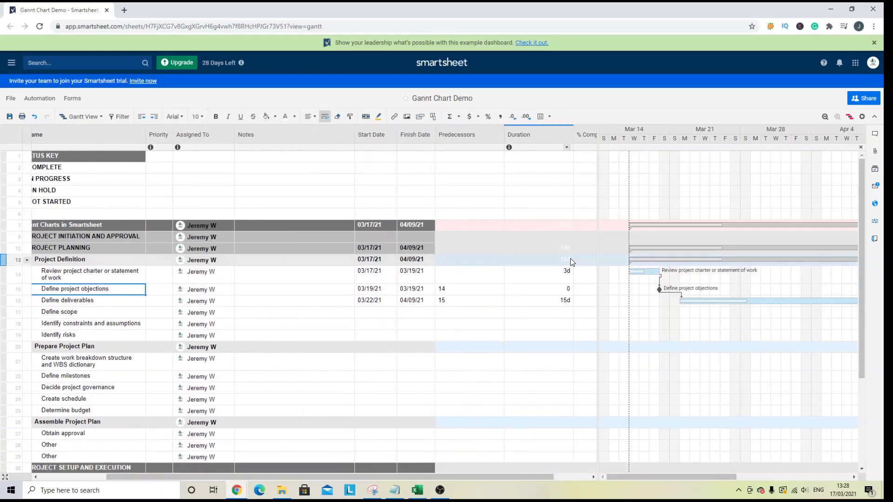
{"action": "left_click", "coordinate": [560, 299]}
{"action": "type", "text": "0"}
{"action": "key", "text": "Return"}
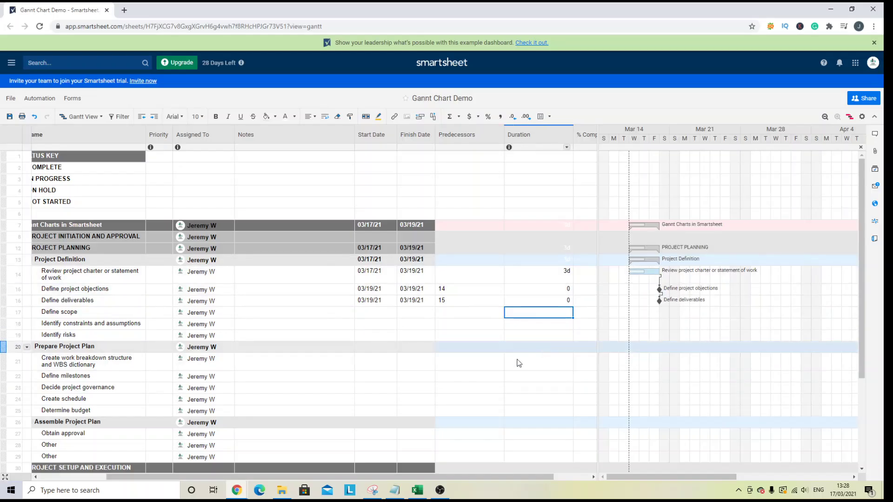
{"action": "left_click_drag", "start_coordinate": [483, 476], "coordinate": [413, 478]}
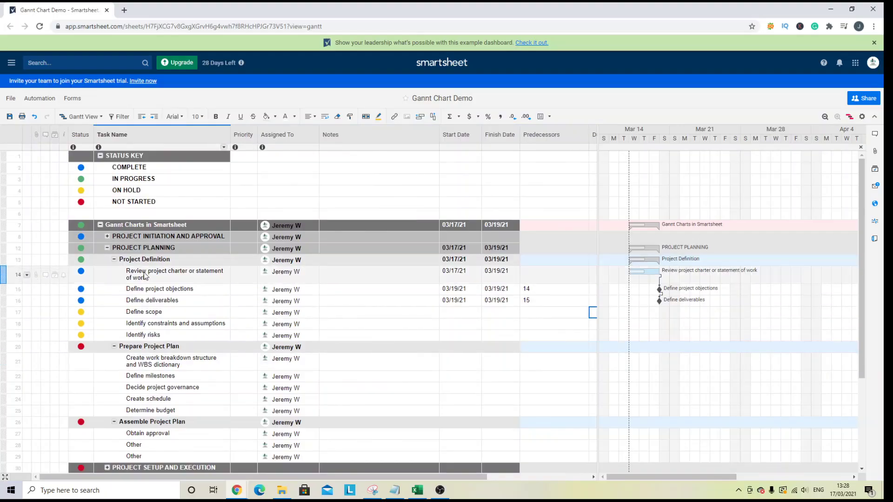
Review the start dates of Project Definition and its planning tasks
{"action": "left_click", "coordinate": [453, 277]}
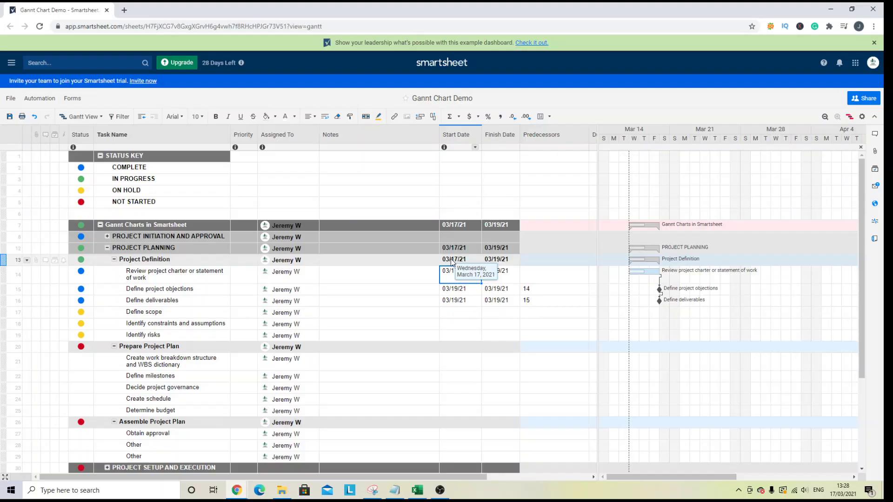
{"action": "left_click", "coordinate": [451, 260]}
{"action": "left_click_drag", "start_coordinate": [449, 273], "coordinate": [447, 333]}
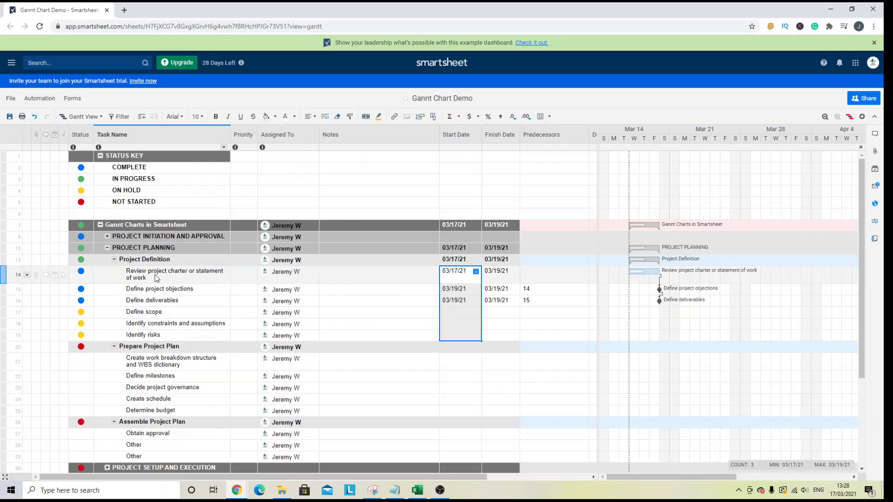
{"action": "left_click", "coordinate": [450, 278]}
Set Define scope's start date to March 1, 2021
{"action": "left_click", "coordinate": [454, 312]}
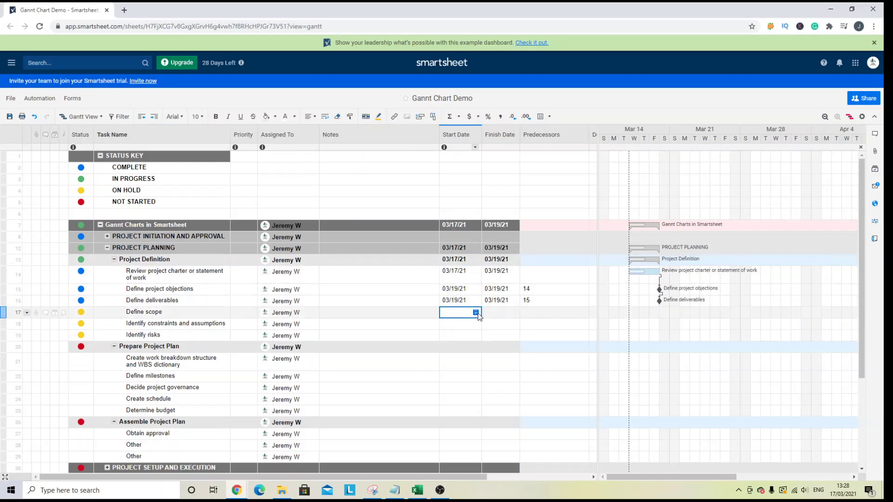
{"action": "left_click", "coordinate": [476, 312]}
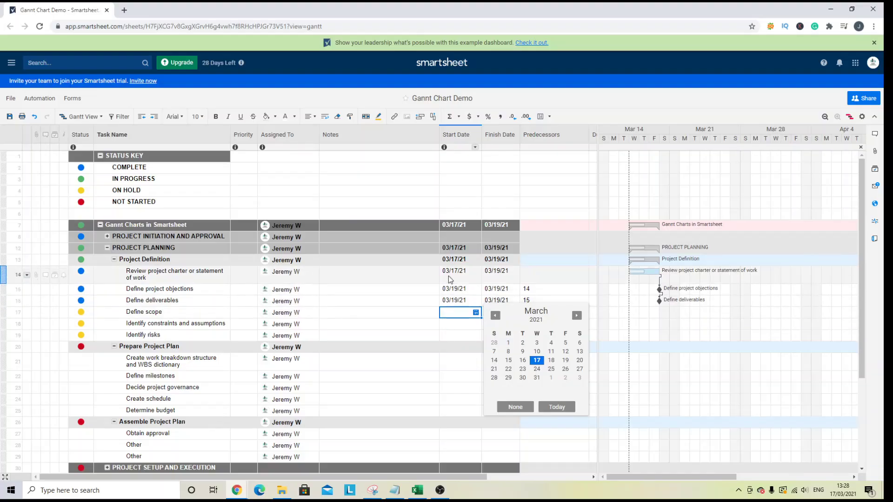
{"action": "left_click", "coordinate": [508, 343]}
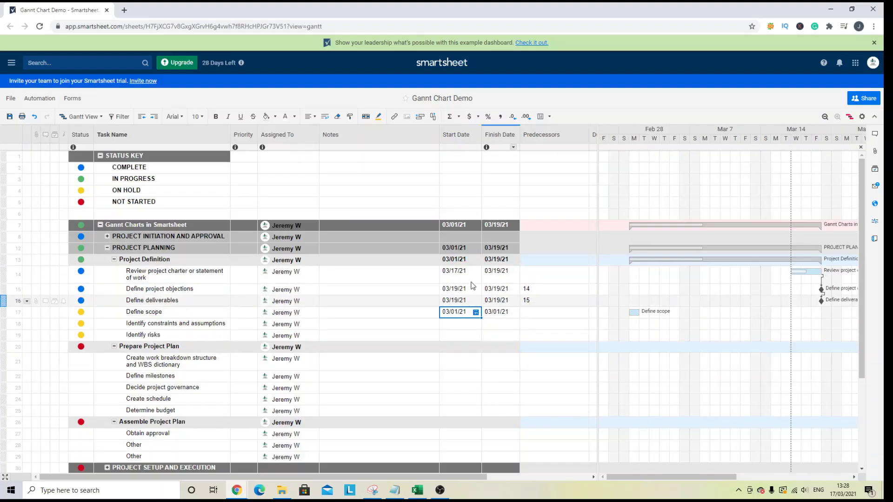
{"action": "left_click", "coordinate": [500, 312]}
{"action": "left_click", "coordinate": [515, 312]}
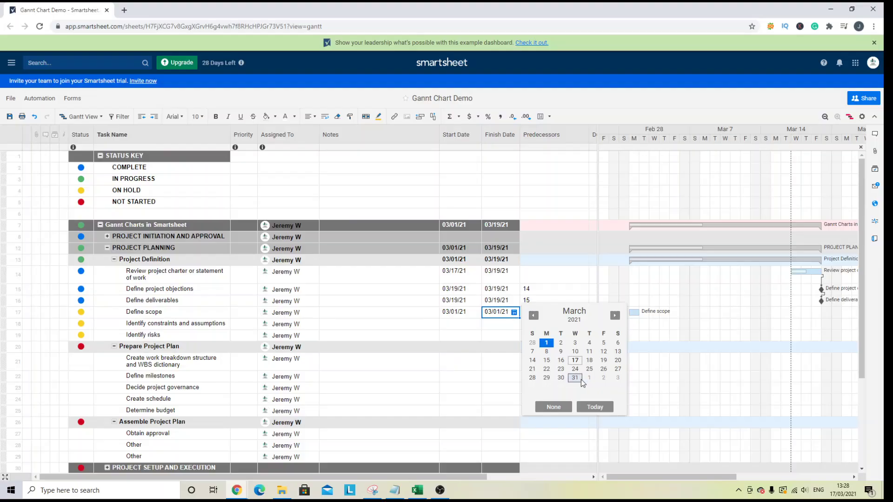
Set Define scope's finish date to April 30, 2021
{"action": "left_click", "coordinate": [501, 310]}
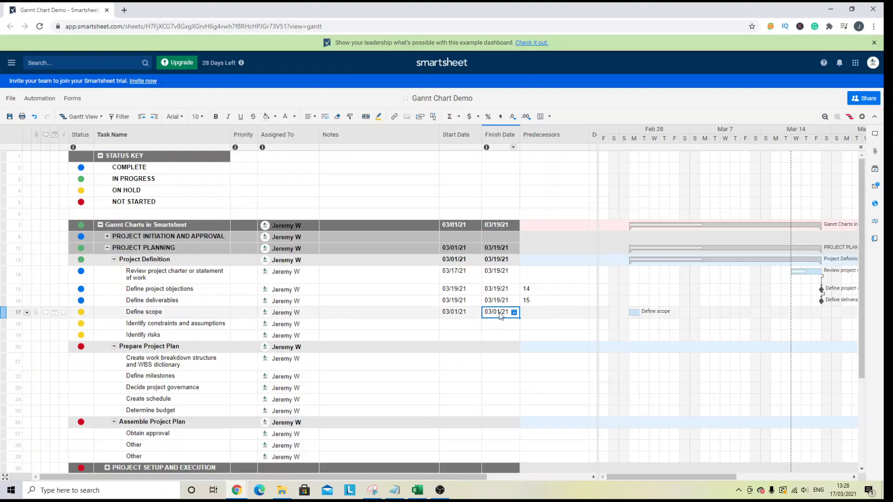
{"action": "left_click", "coordinate": [516, 312]}
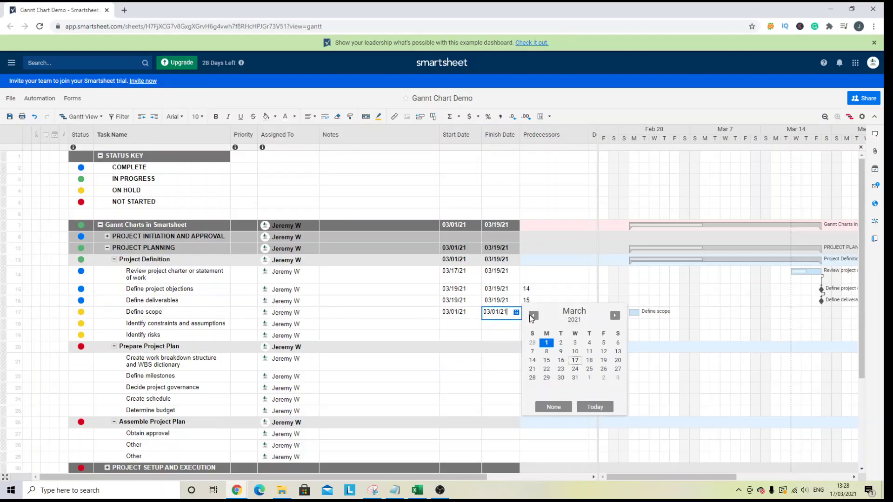
{"action": "left_click", "coordinate": [614, 316]}
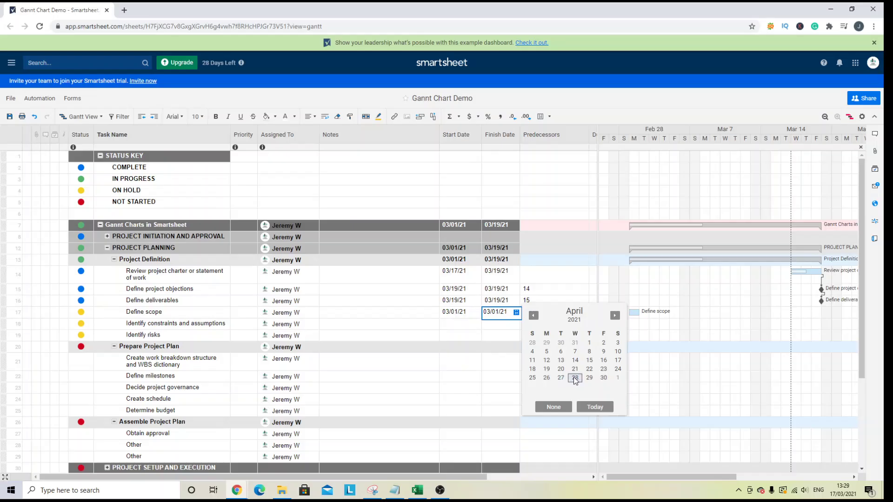
{"action": "left_click", "coordinate": [602, 378]}
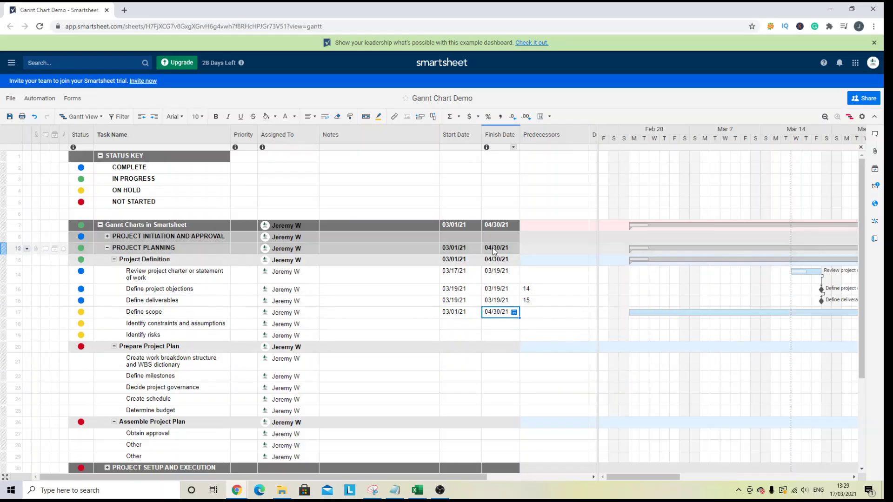
Verify the parent rows now roll up to 03/01–04/30/21, dismissing summary-cell edit warnings
{"action": "left_click", "coordinate": [481, 248]}
{"action": "left_click", "coordinate": [462, 249]}
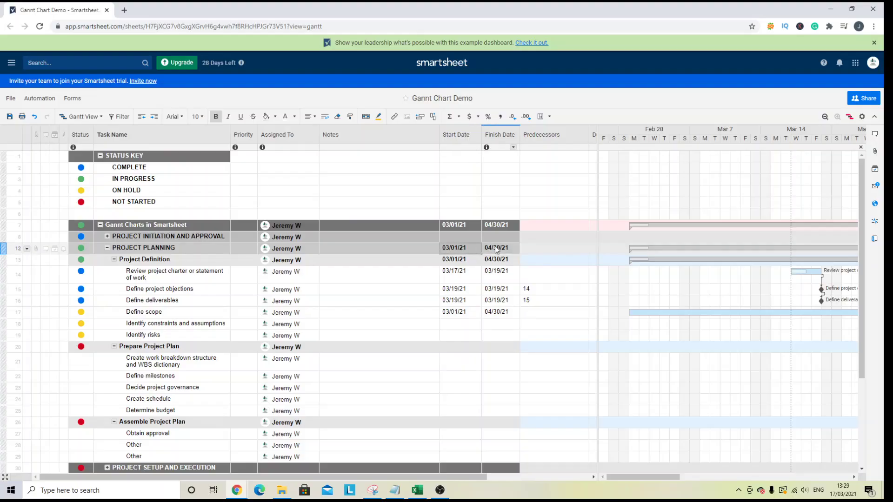
{"action": "left_click_drag", "start_coordinate": [462, 274], "coordinate": [497, 337]}
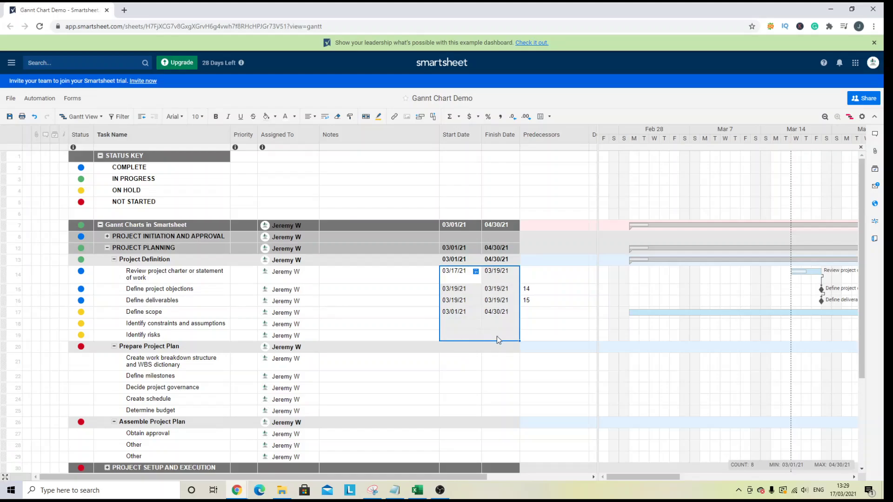
{"action": "double_click", "coordinate": [460, 259]}
{"action": "left_click", "coordinate": [515, 321]}
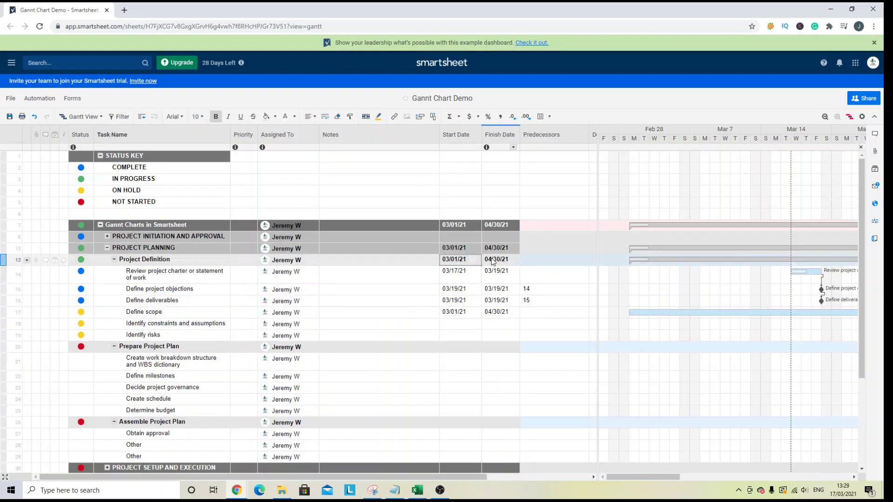
{"action": "double_click", "coordinate": [500, 259]}
{"action": "left_click", "coordinate": [514, 320]}
{"action": "left_click_drag", "start_coordinate": [458, 274], "coordinate": [500, 313]}
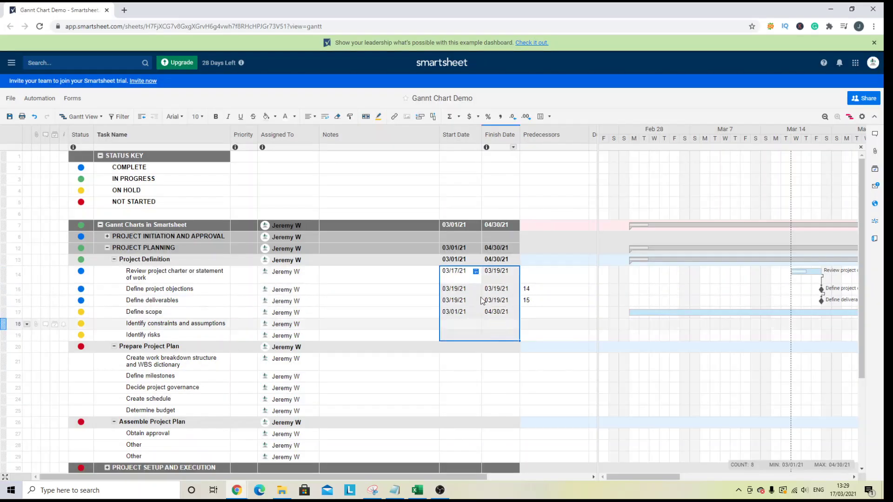
{"action": "left_click", "coordinate": [454, 261]}
{"action": "key", "text": "Down"}
{"action": "key", "text": "Left"}
{"action": "key", "text": "Left"}
{"action": "key", "text": "Left"}
{"action": "key", "text": "Left"}
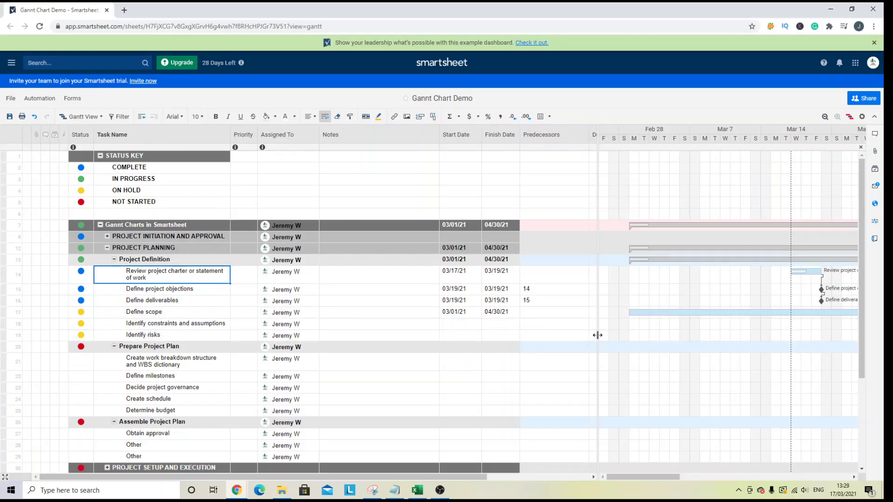
Resize the grid and scroll to show Duration and % Complete, with Define scope at 45d
{"action": "left_click_drag", "start_coordinate": [597, 335], "coordinate": [399, 331]}
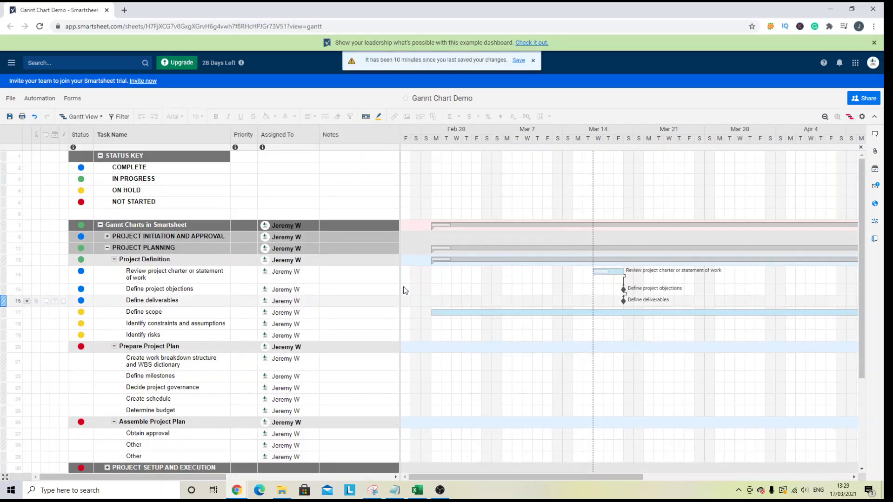
{"action": "left_click_drag", "start_coordinate": [560, 264], "coordinate": [559, 264]}
{"action": "left_click", "coordinate": [458, 274]}
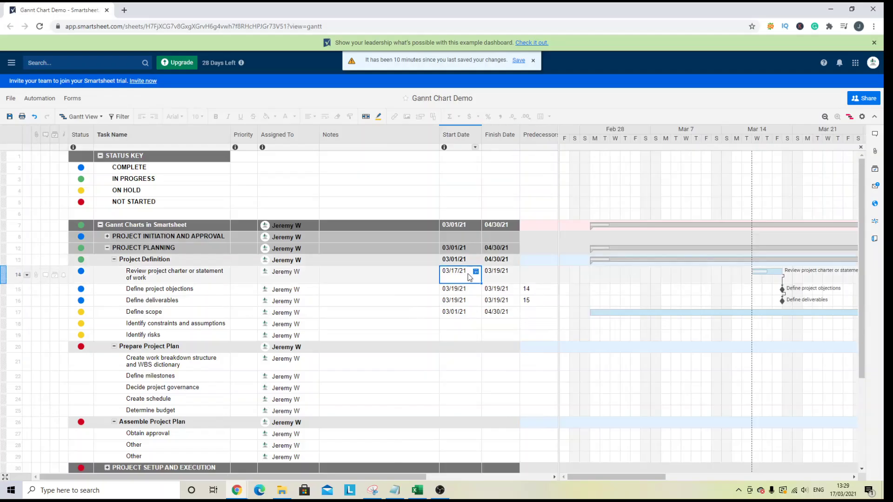
{"action": "left_click_drag", "start_coordinate": [428, 475], "coordinate": [556, 458]}
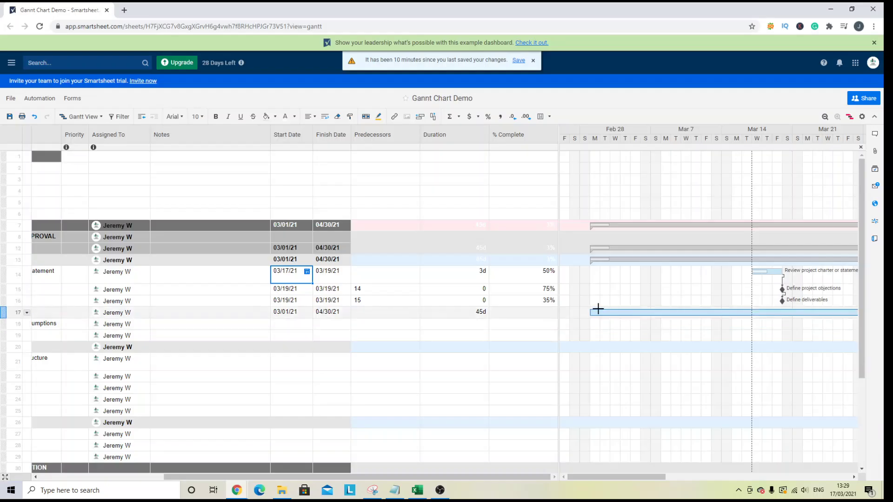